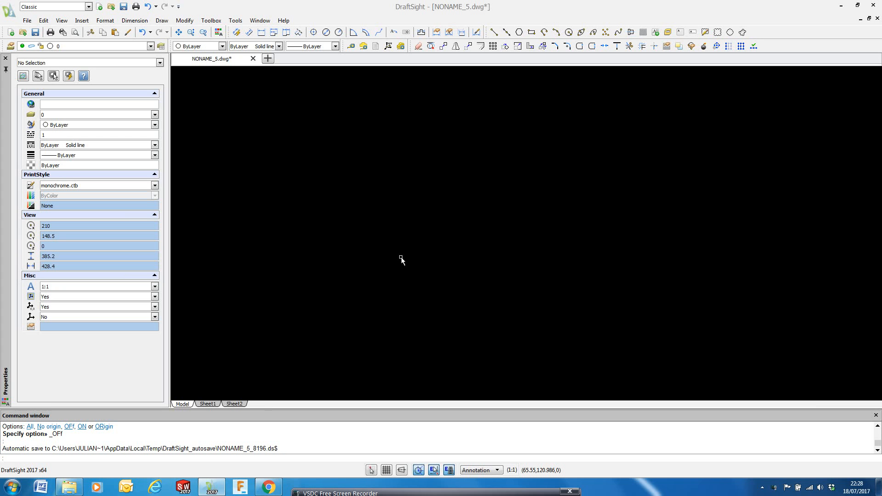
Draw a closed 50 by 50 square from four connected lines in the upper part of the empty drawing
{"action": "left_click", "coordinate": [494, 32]}
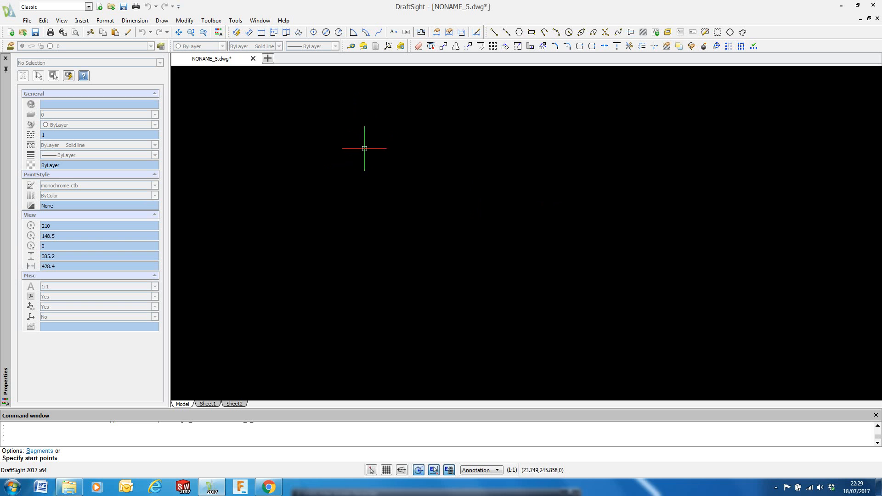
{"action": "left_click", "coordinate": [360, 151]}
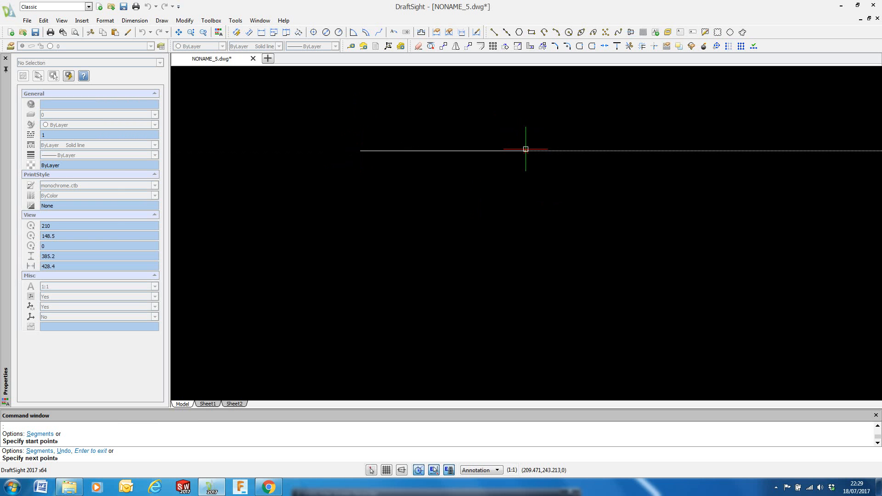
{"action": "type", "text": "50"}
{"action": "key", "text": "Return"}
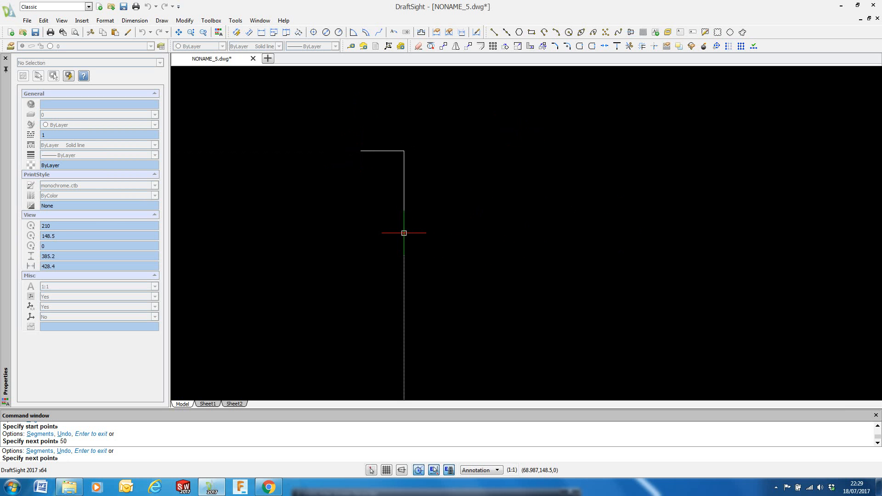
{"action": "type", "text": "50"}
{"action": "key", "text": "Return"}
{"action": "type", "text": "50"}
{"action": "key", "text": "Return"}
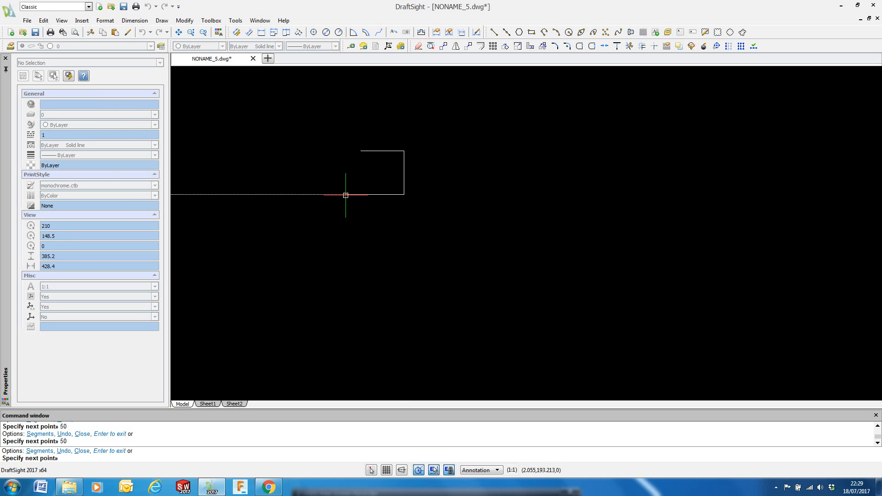
{"action": "left_click", "coordinate": [361, 150]}
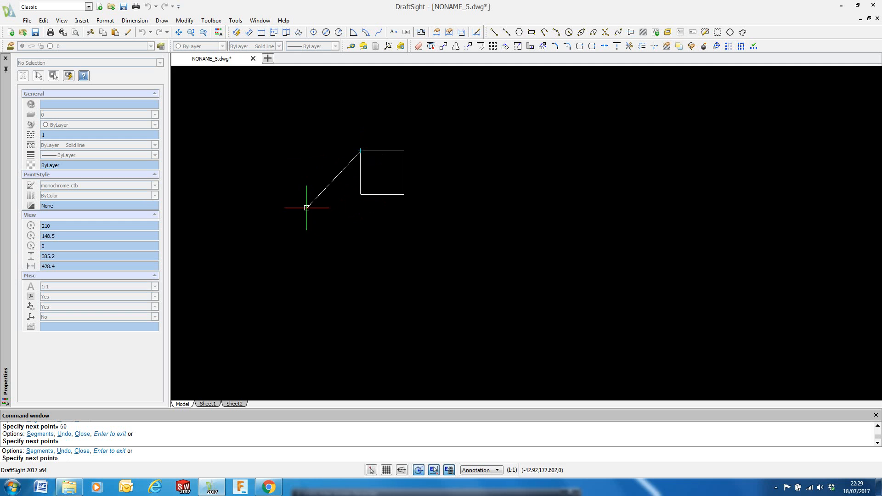
{"action": "key", "text": "Escape"}
{"action": "scroll", "coordinate": [391, 177], "scroll_direction": "down", "scroll_amount": 1}
{"action": "scroll", "coordinate": [397, 162], "scroll_direction": "up", "scroll_amount": 5}
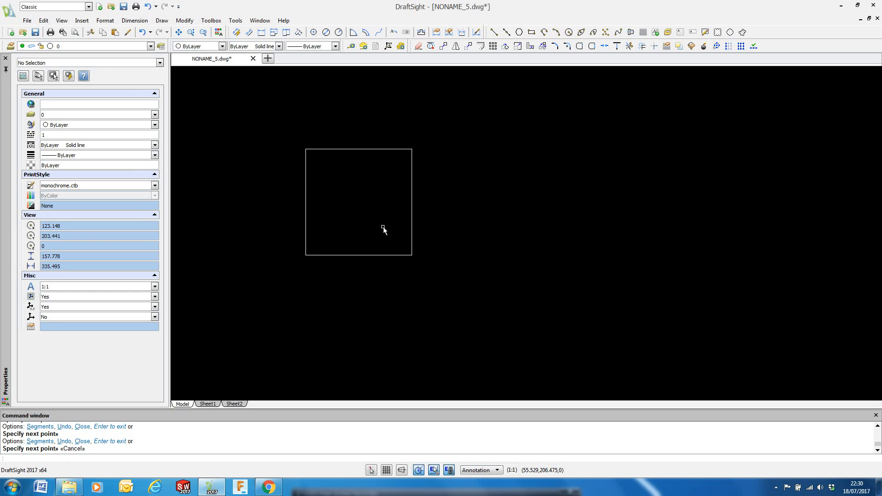
Offset the square's bottom edge 12 units upward into the square
{"action": "left_click", "coordinate": [480, 45]}
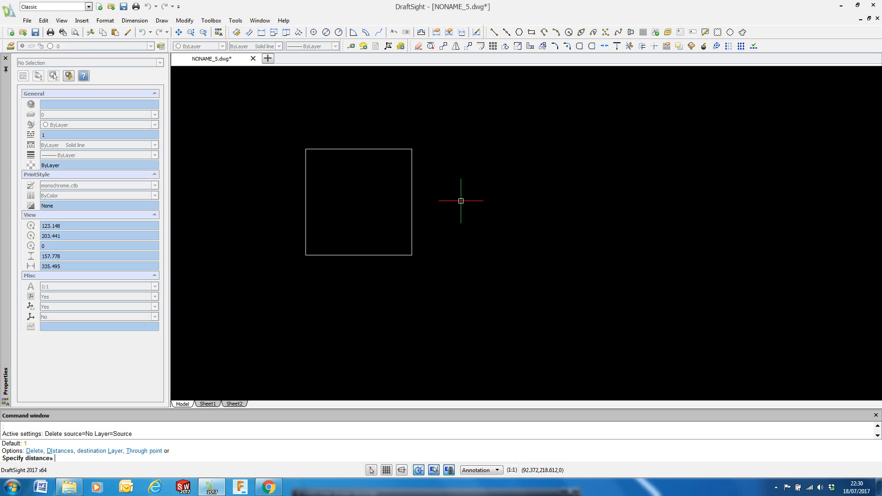
{"action": "type", "text": "12"}
{"action": "key", "text": "Return"}
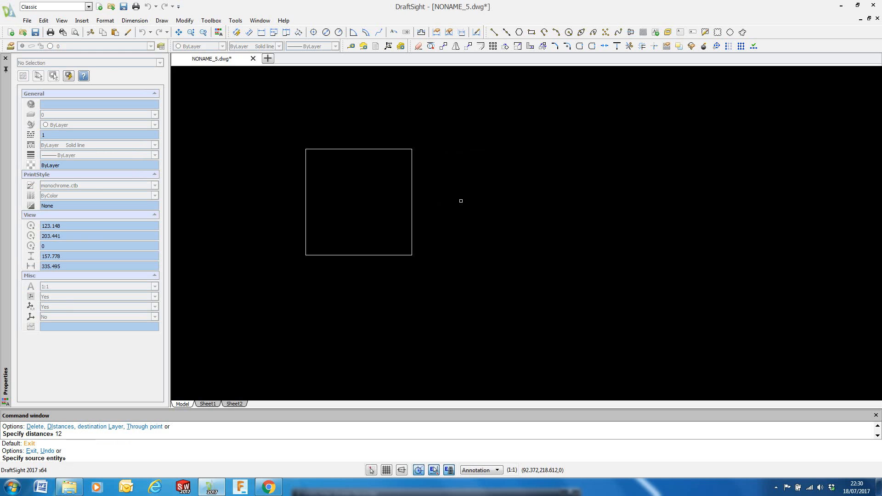
{"action": "left_click", "coordinate": [364, 255]}
{"action": "left_click", "coordinate": [366, 232]}
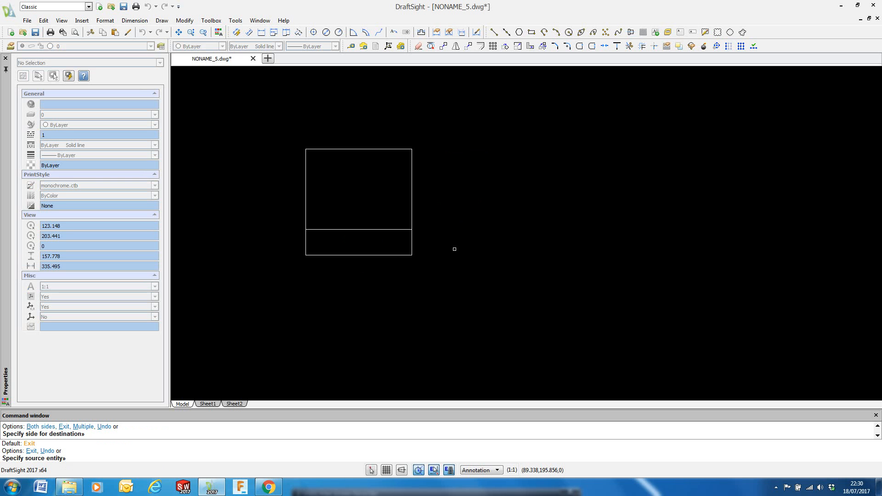
{"action": "key", "text": "Return"}
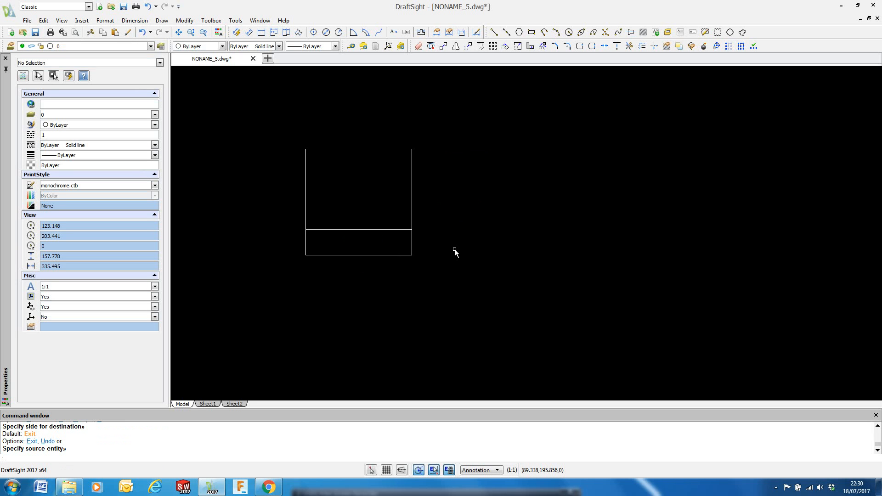
Offset the inner horizontal line 15 units upward to add a second line inside the square
{"action": "key", "text": "Return"}
{"action": "type", "text": "15"}
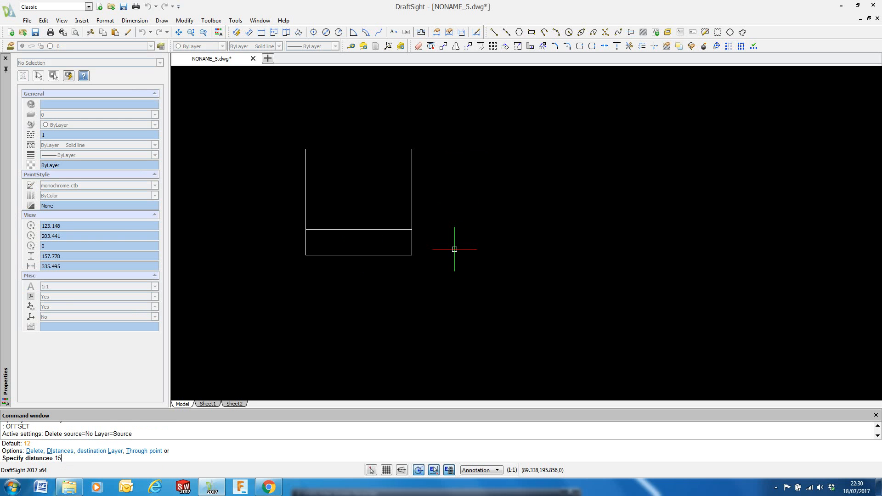
{"action": "key", "text": "Return"}
{"action": "left_click", "coordinate": [346, 229]}
{"action": "left_click", "coordinate": [346, 193]}
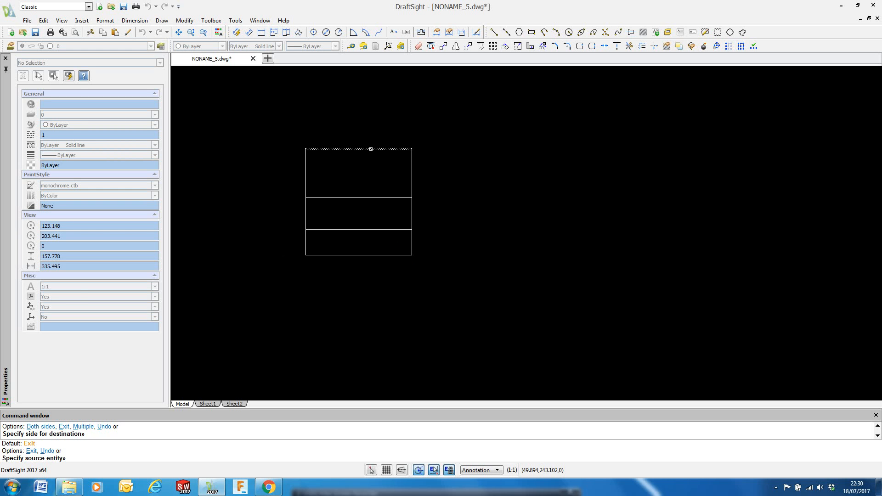
{"action": "left_click", "coordinate": [370, 149]}
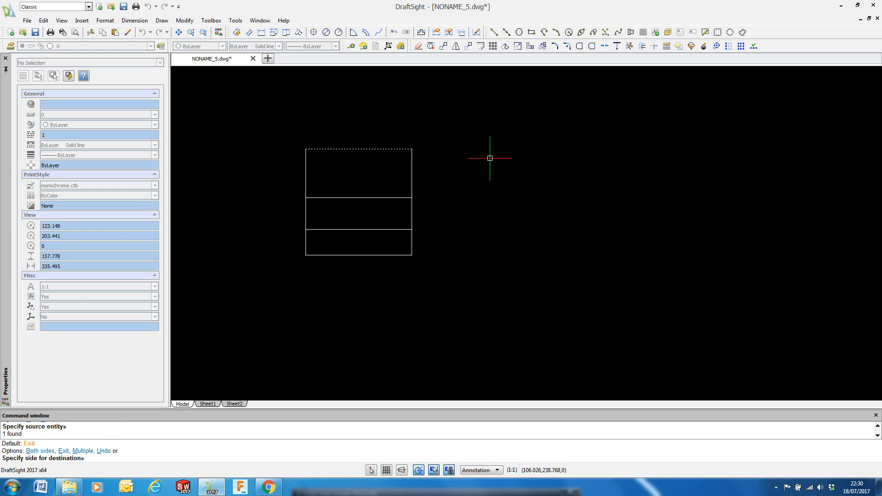
{"action": "key", "text": "Escape"}
{"action": "key", "text": "Escape"}
Move the square's top edge straight down by 3 units
{"action": "left_click", "coordinate": [373, 149]}
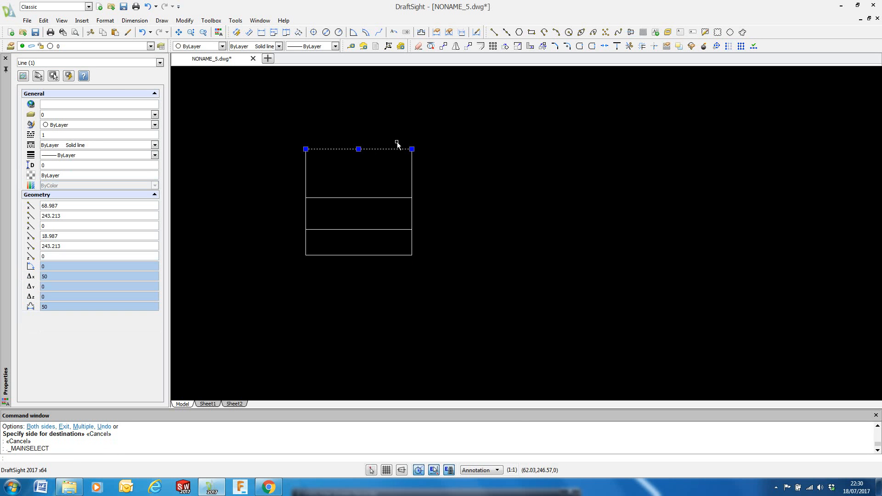
{"action": "right_click", "coordinate": [448, 144]}
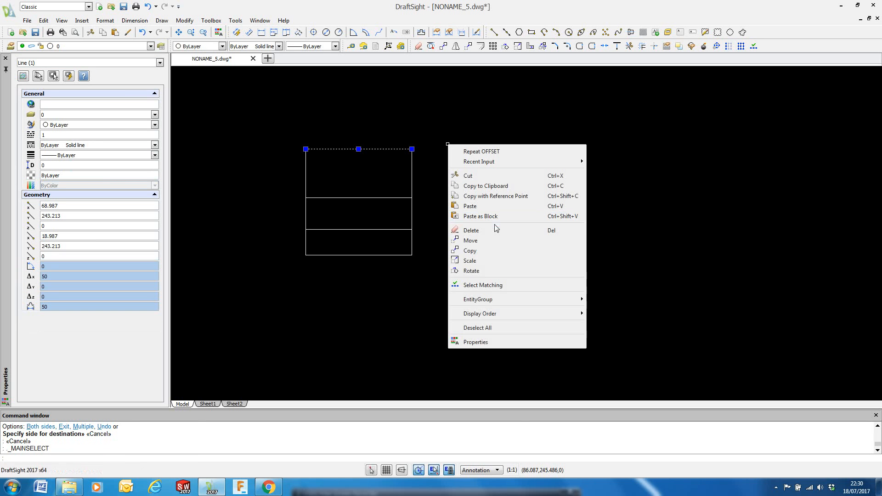
{"action": "left_click", "coordinate": [486, 241]}
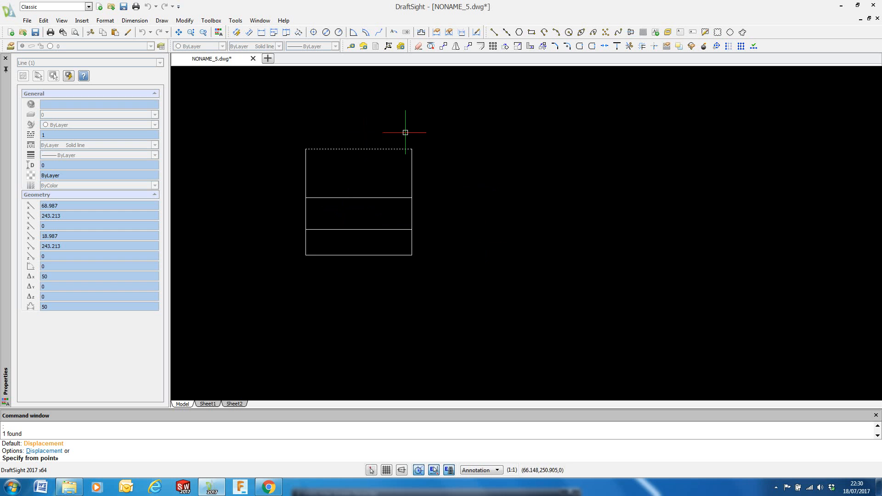
{"action": "left_click", "coordinate": [488, 123]}
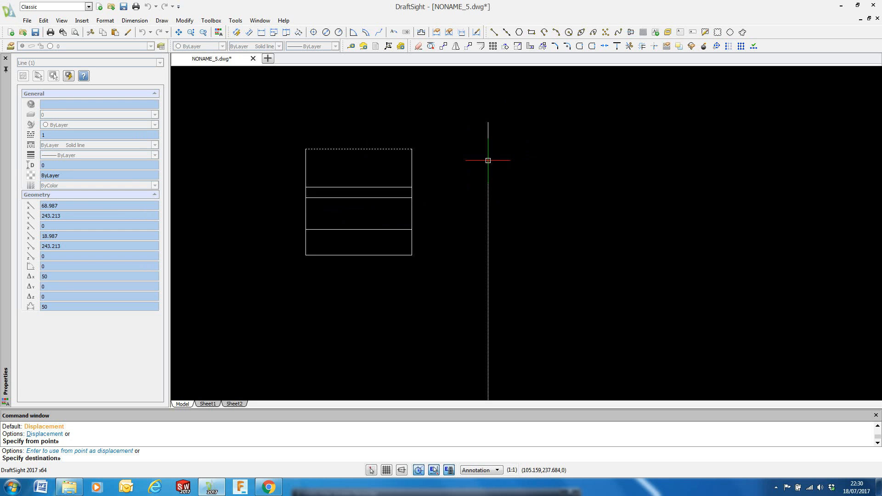
{"action": "type", "text": "3"}
{"action": "key", "text": "Return"}
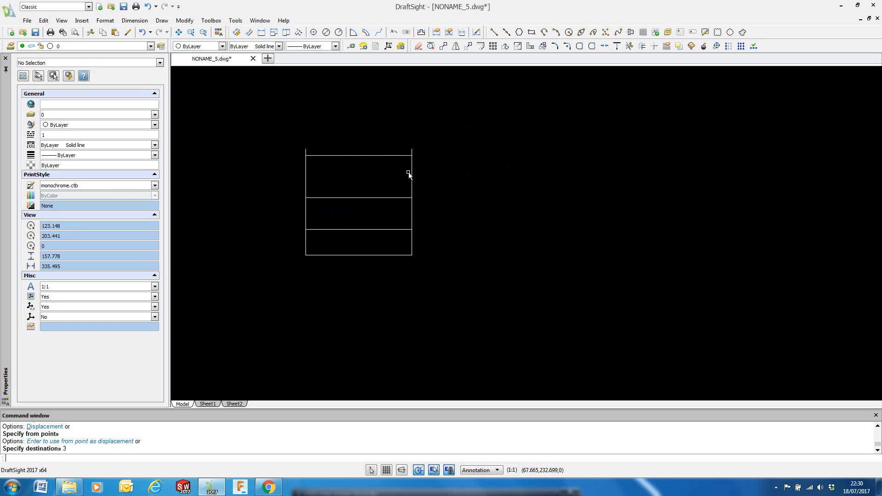
Trim the ends of both vertical sides that project above the lowered top edge, using that edge as the cutting edge
{"action": "left_click", "coordinate": [391, 155]}
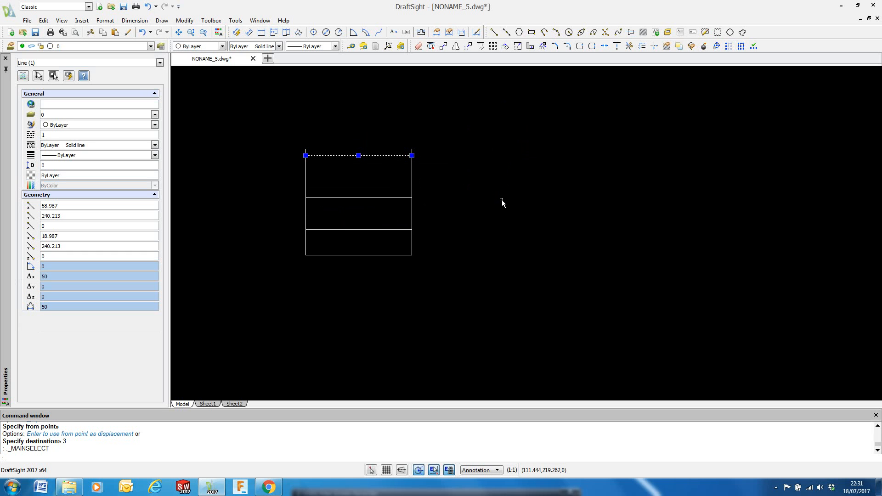
{"action": "left_click", "coordinate": [629, 47]}
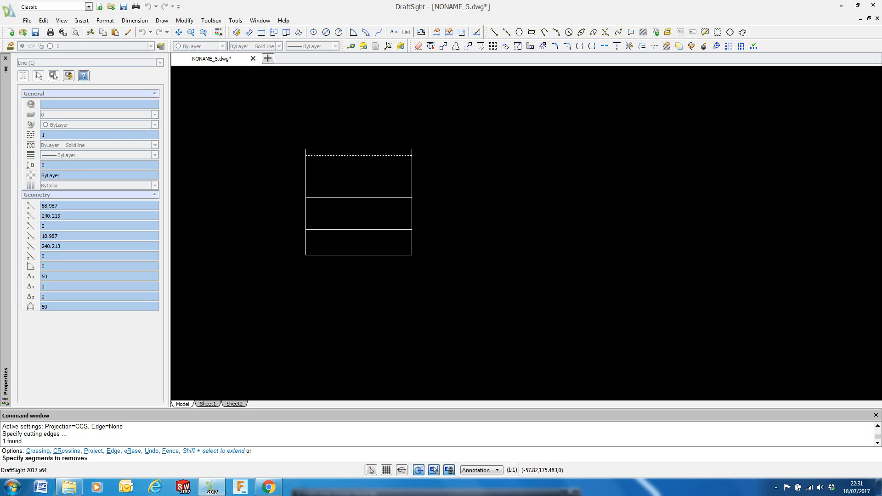
{"action": "left_click", "coordinate": [305, 152]}
{"action": "left_click", "coordinate": [413, 150]}
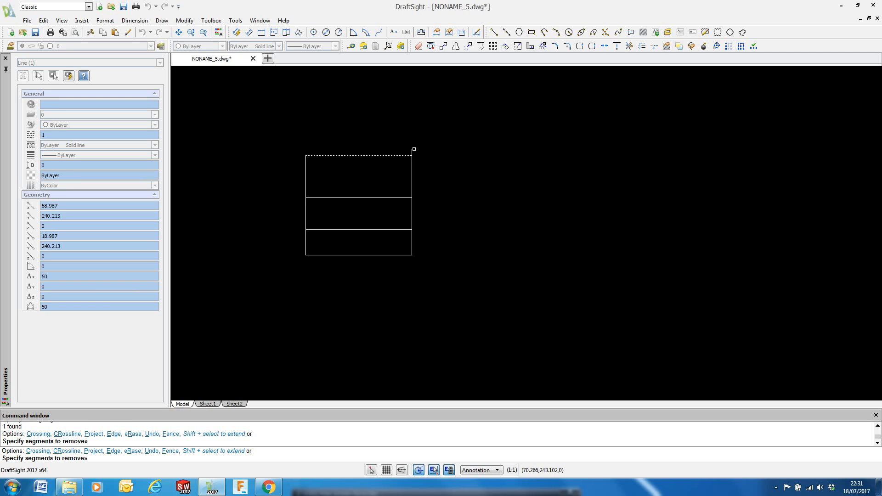
{"action": "left_click", "coordinate": [427, 149]}
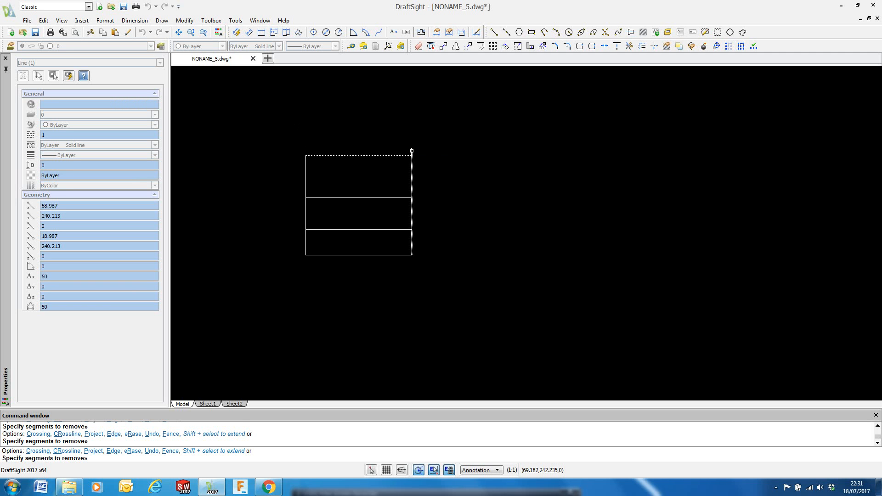
{"action": "key", "text": "Escape"}
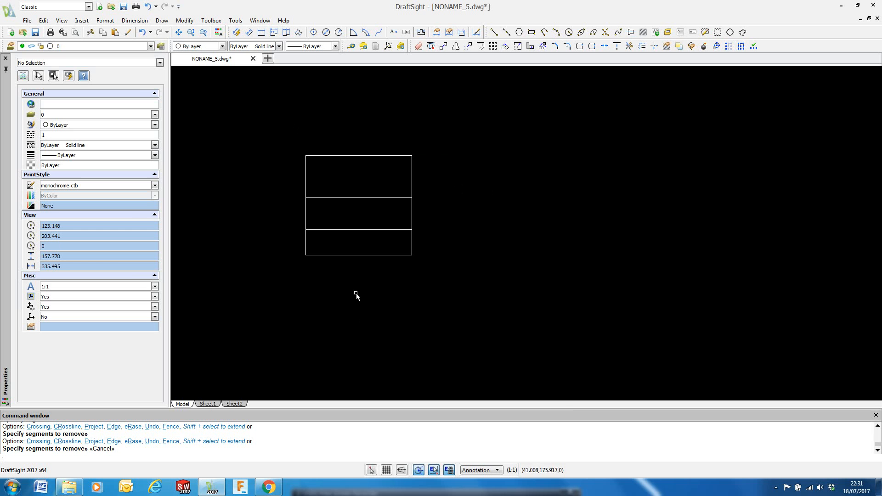
Offset the bottom edge of the outline 10 units downward, outside the shape
{"action": "middle_click_drag", "start_coordinate": [394, 320], "coordinate": [380, 279]}
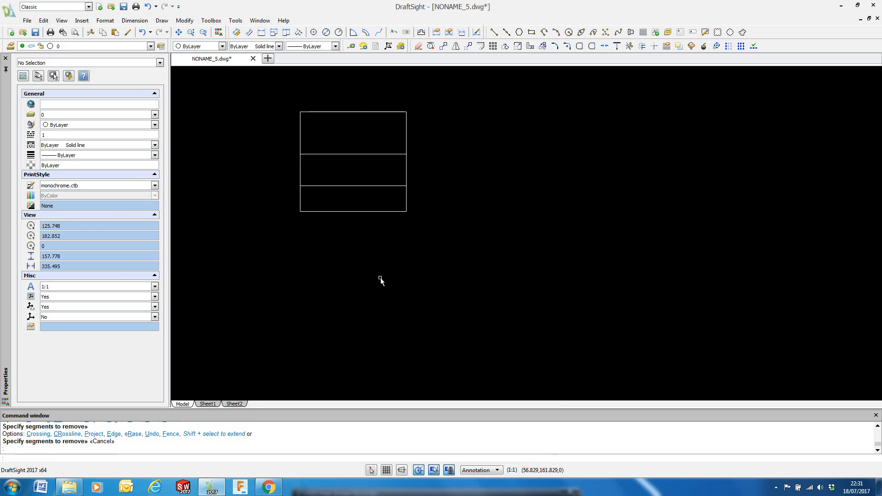
{"action": "left_click", "coordinate": [480, 46]}
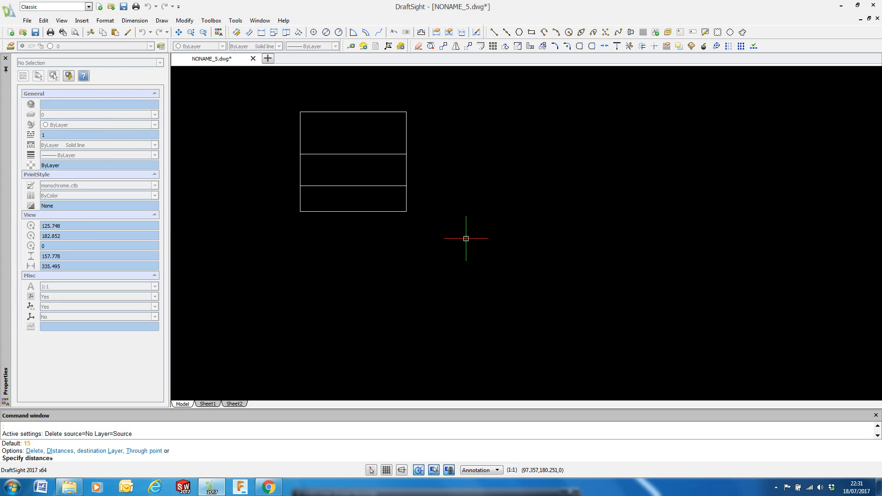
{"action": "type", "text": "10"}
{"action": "key", "text": "Return"}
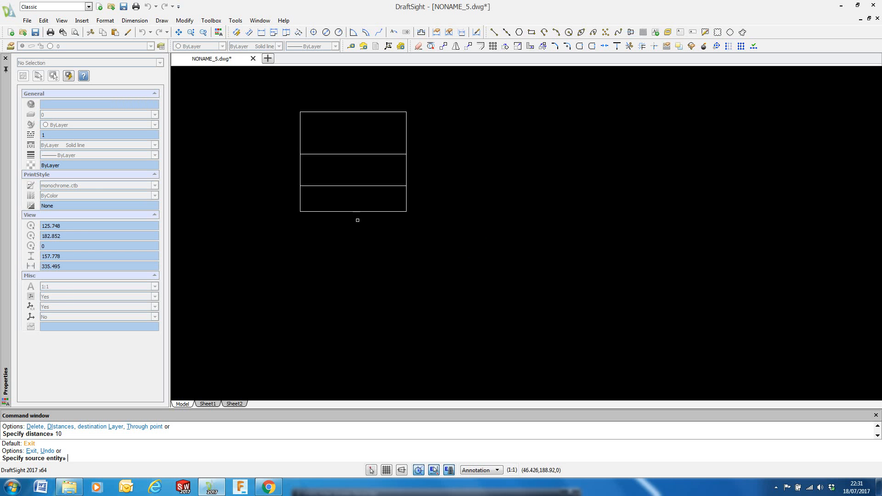
{"action": "left_click", "coordinate": [358, 211]}
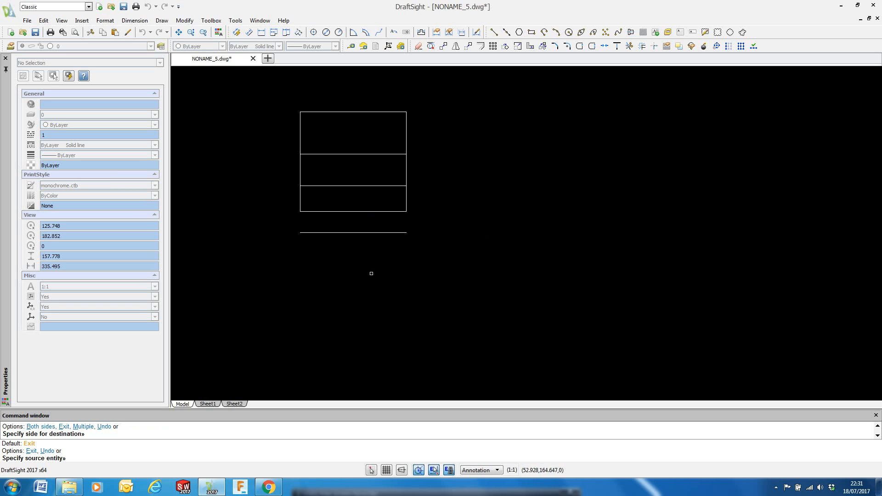
{"action": "key", "text": "Escape"}
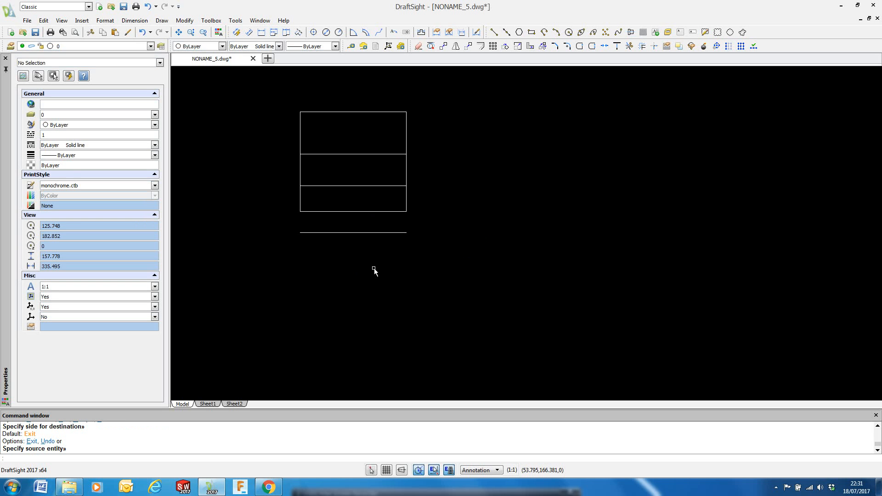
Offset the separate line below the outline 50 units further downward
{"action": "key", "text": "Return"}
{"action": "type", "text": "50"}
{"action": "key", "text": "Return"}
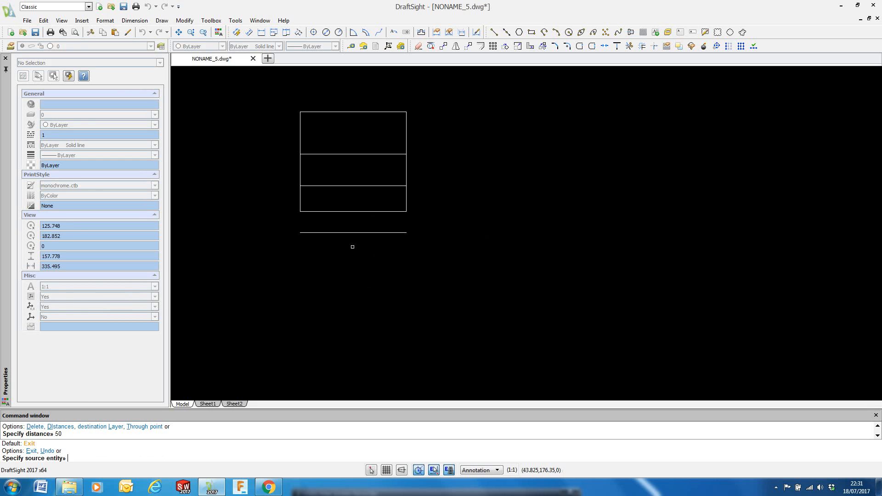
{"action": "left_click", "coordinate": [354, 233]}
{"action": "left_click", "coordinate": [357, 297]}
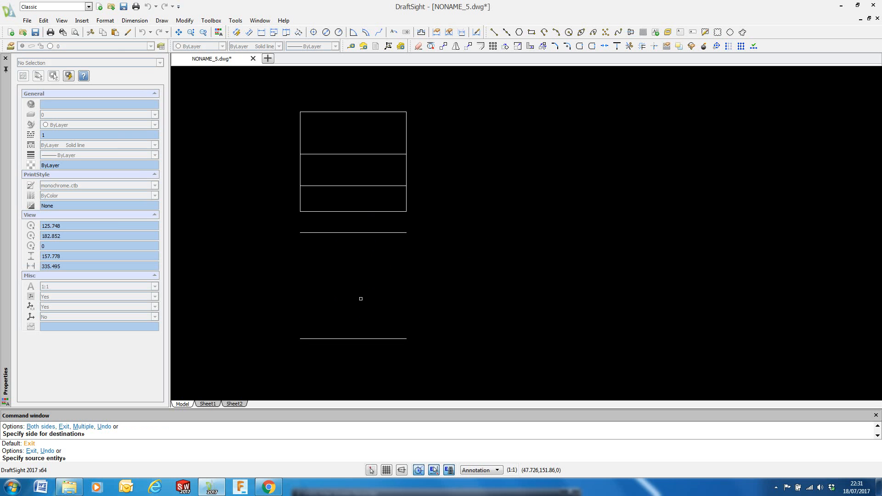
Draw two vertical lines joining the endpoints of the two lower horizontal lines to close the second square
{"action": "left_click", "coordinate": [494, 32]}
{"action": "left_click", "coordinate": [300, 232]}
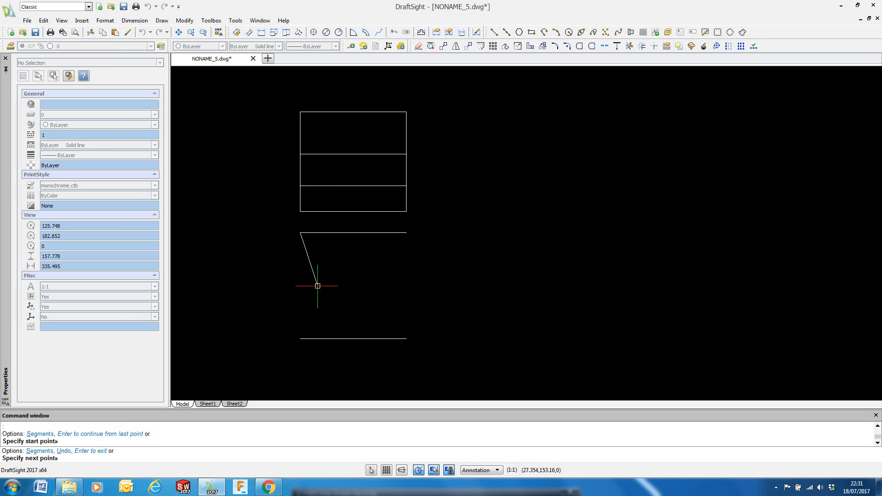
{"action": "left_click", "coordinate": [300, 339]}
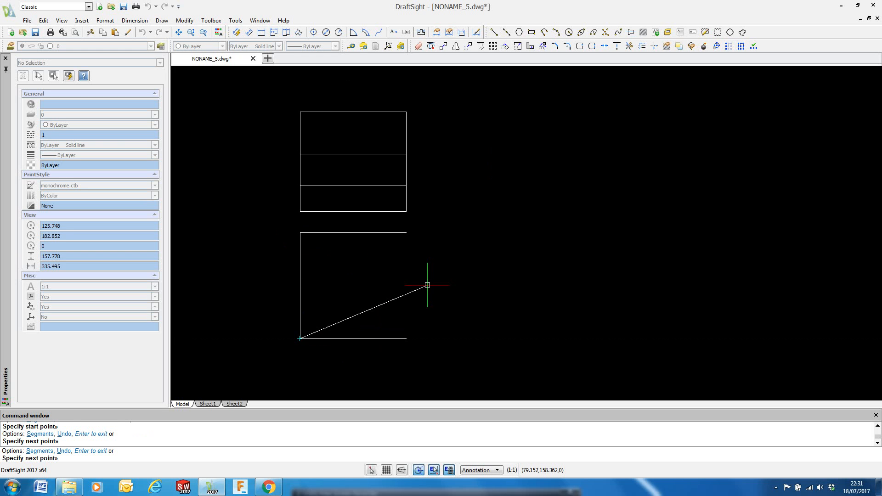
{"action": "key", "text": "Escape"}
{"action": "key", "text": "Return"}
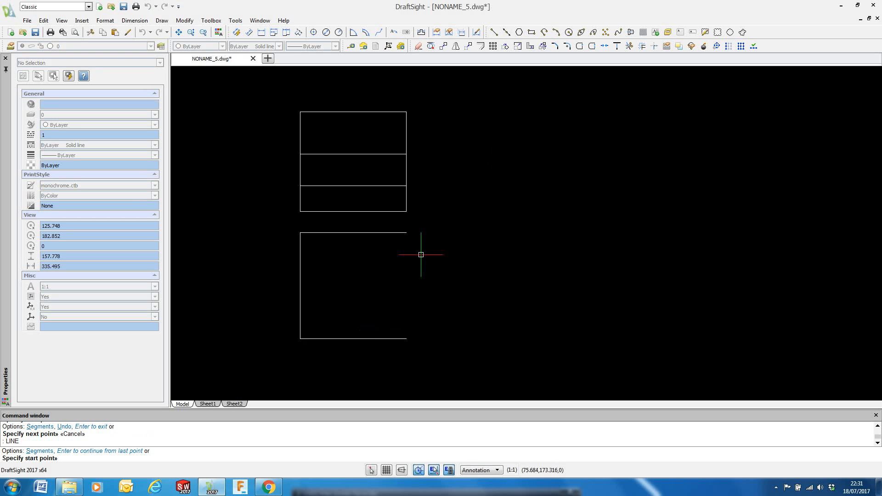
{"action": "left_click", "coordinate": [406, 232]}
{"action": "left_click", "coordinate": [408, 341]}
{"action": "key", "text": "Escape"}
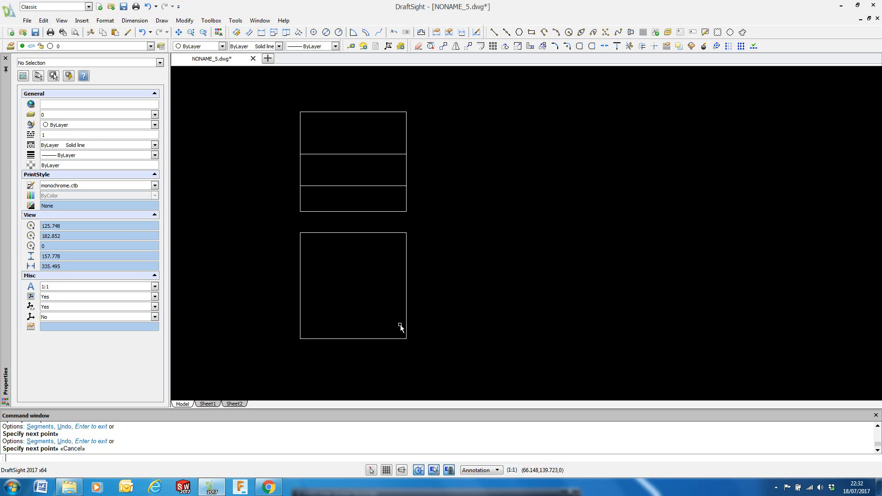
Draw a horizontal line across the lower square, joining the midpoints of its two vertical sides
{"action": "left_click", "coordinate": [494, 33]}
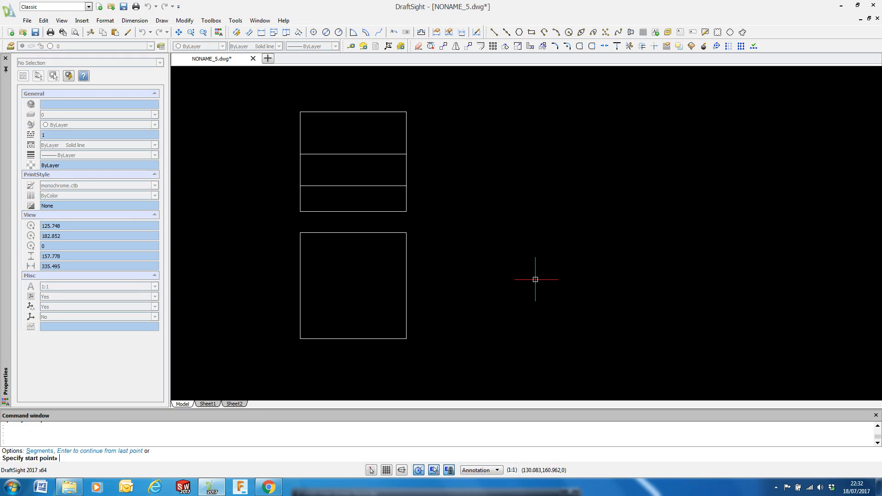
{"action": "left_click", "coordinate": [300, 285]}
{"action": "left_click", "coordinate": [406, 285]}
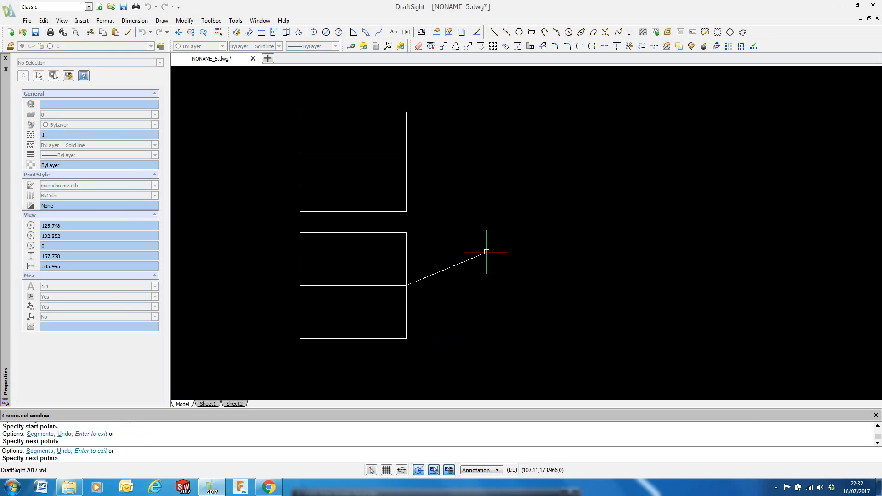
{"action": "key", "text": "Escape"}
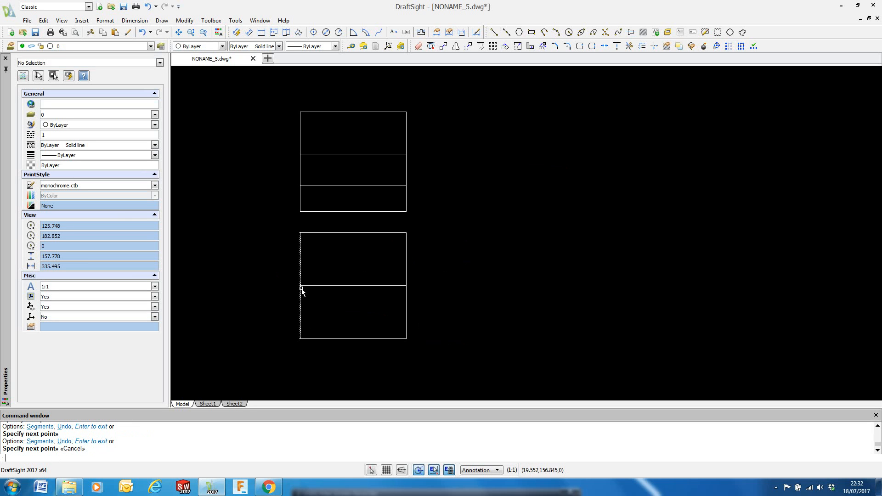
Offset the lower square's horizontal midline 1.5 units both upward and downward
{"action": "left_click", "coordinate": [480, 46]}
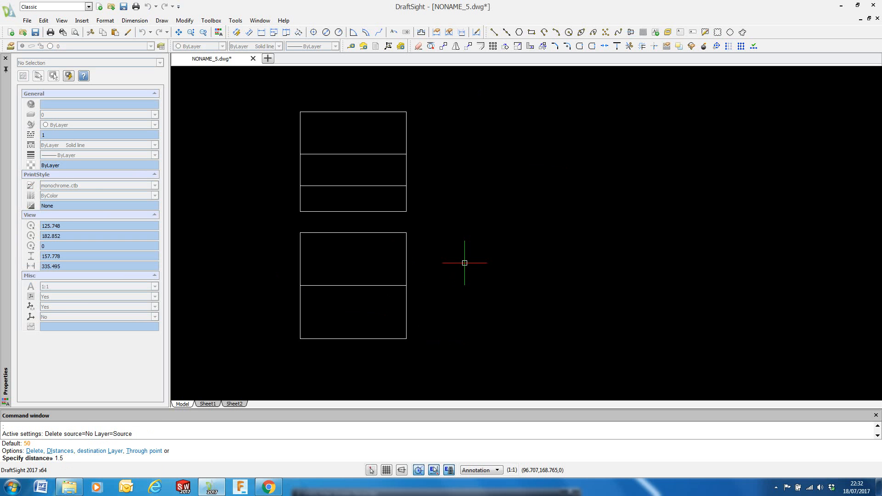
{"action": "key", "text": "Return"}
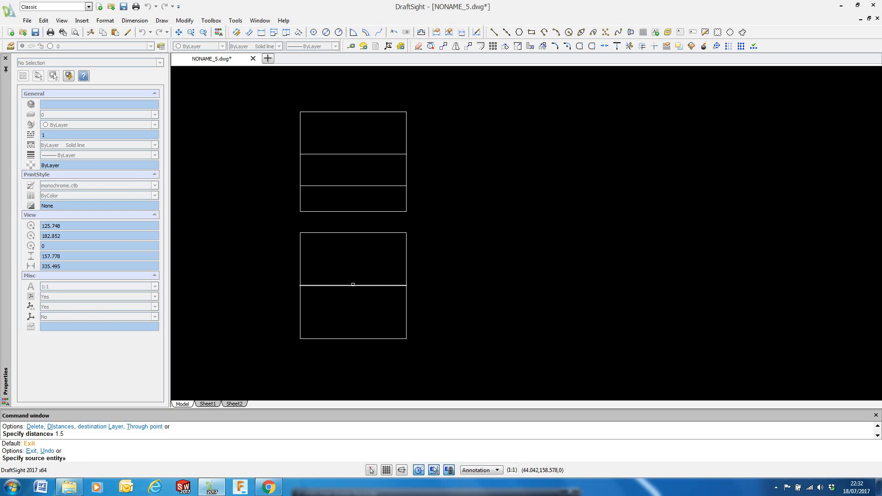
{"action": "left_click", "coordinate": [352, 285]}
{"action": "left_click", "coordinate": [354, 267]}
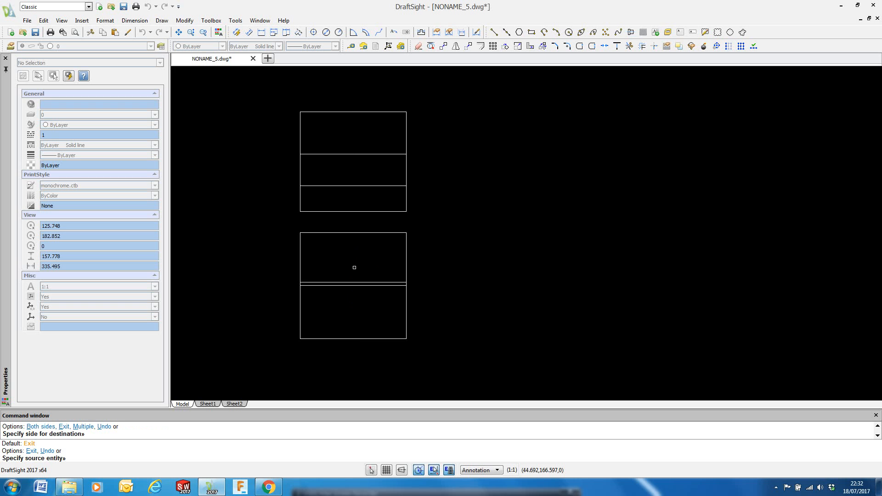
{"action": "left_click", "coordinate": [364, 285]}
{"action": "left_click", "coordinate": [379, 299]}
{"action": "key", "text": "Return"}
Offset the top and bottom edges of the lower square 7.5 units inward
{"action": "key", "text": "Return"}
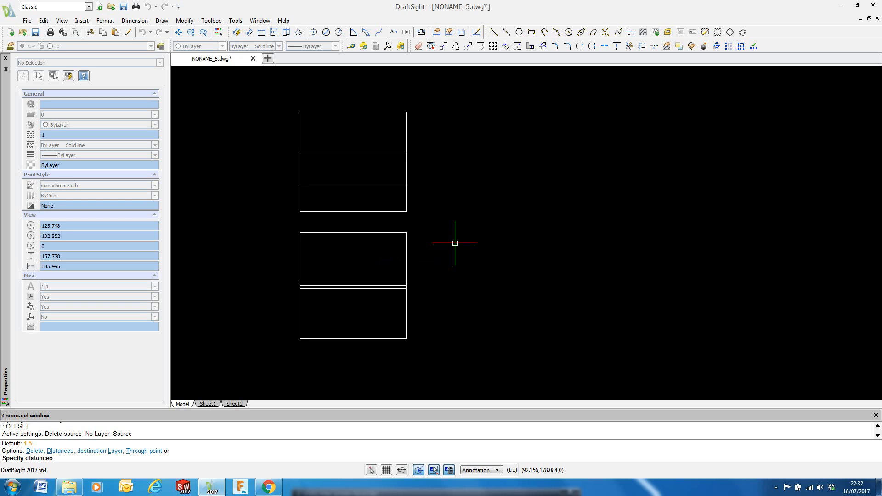
{"action": "key", "text": "Return"}
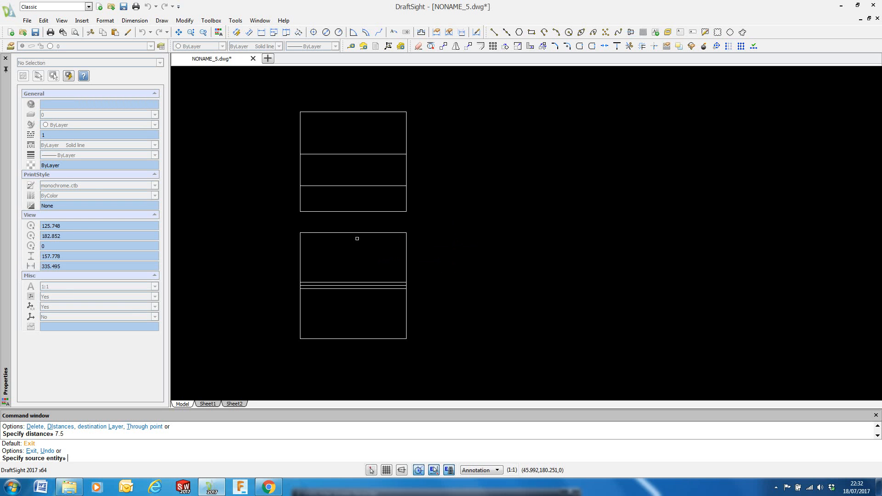
{"action": "left_click", "coordinate": [353, 233]}
{"action": "left_click", "coordinate": [353, 248]}
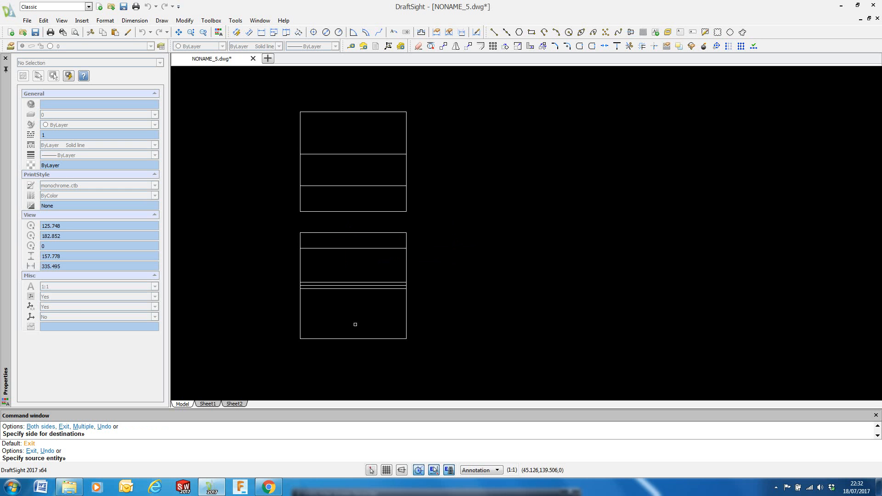
{"action": "left_click", "coordinate": [353, 338]}
{"action": "left_click", "coordinate": [353, 324]}
{"action": "key", "text": "Escape"}
Delete the original midline between the two closely spaced lines in the lower square
{"action": "scroll", "coordinate": [395, 296], "scroll_direction": "up", "scroll_amount": 3}
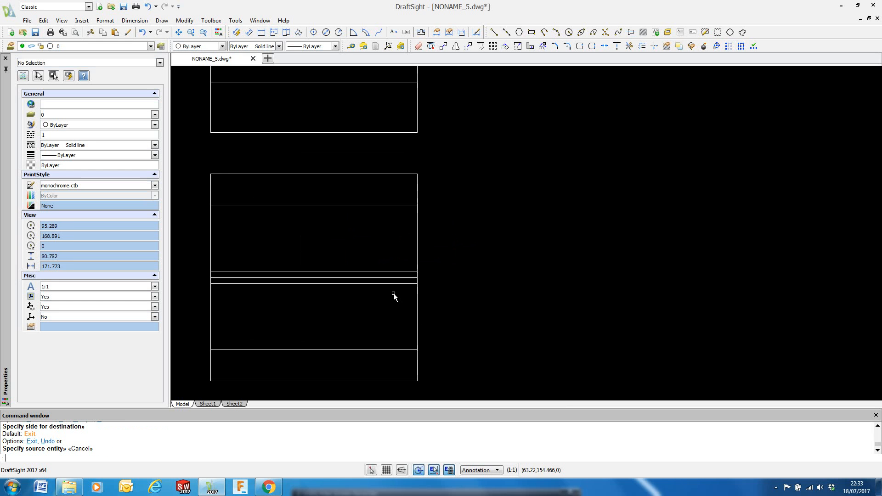
{"action": "left_click", "coordinate": [399, 278]}
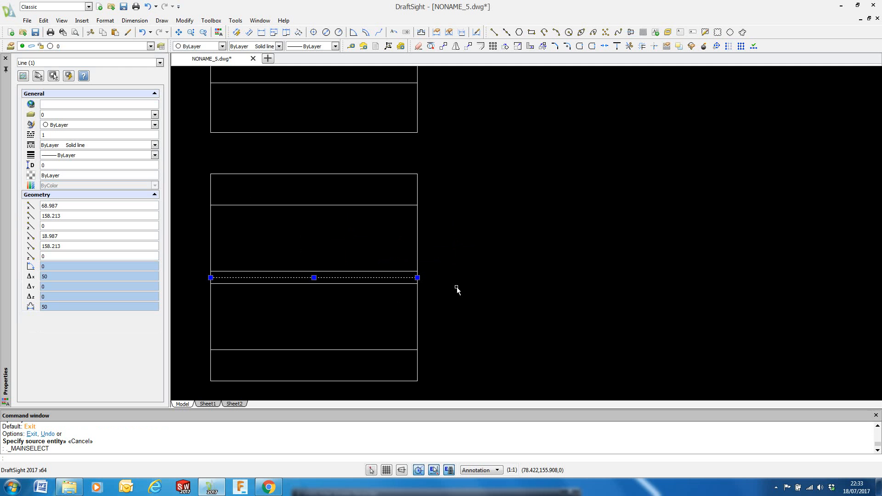
{"action": "key", "text": "Delete"}
Offset the right side of the upper outline 10 units to the right, outside the shape
{"action": "scroll", "coordinate": [458, 287], "scroll_direction": "down", "scroll_amount": 4}
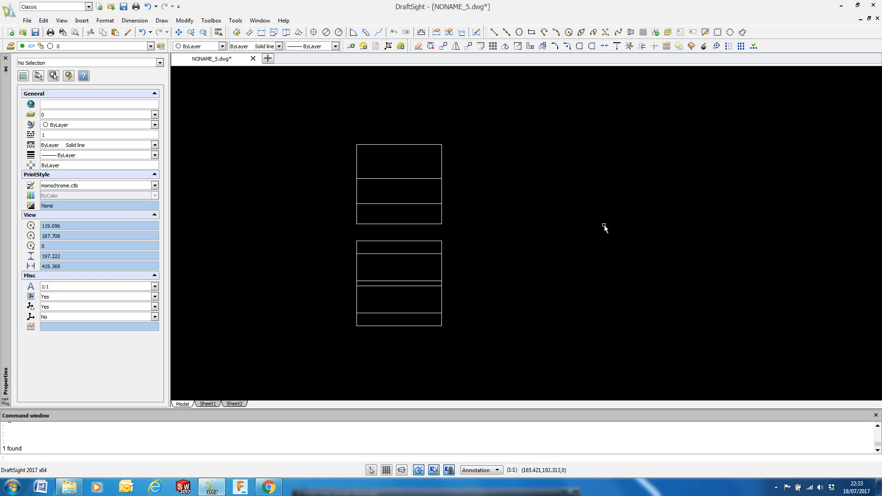
{"action": "left_click", "coordinate": [481, 47]}
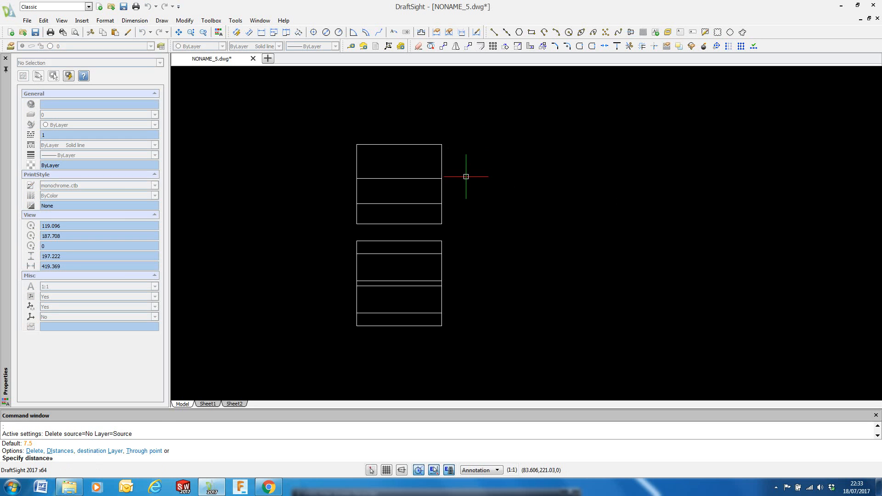
{"action": "type", "text": "10"}
{"action": "key", "text": "Return"}
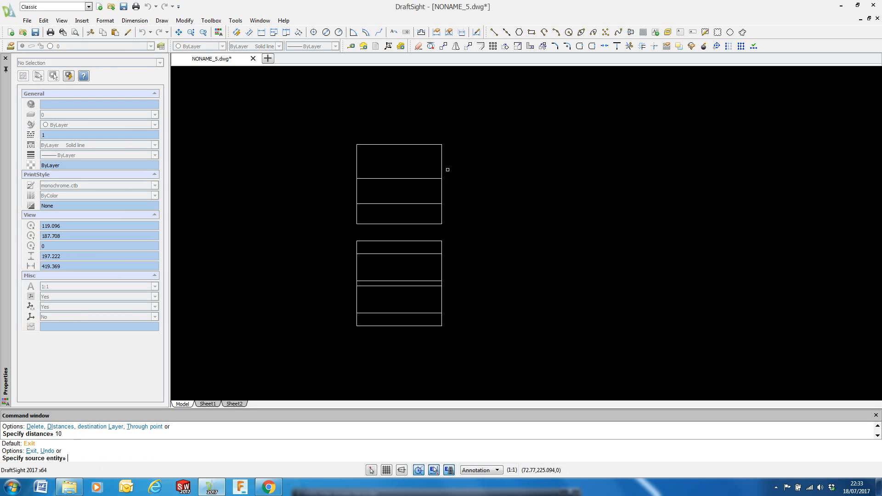
{"action": "left_click", "coordinate": [441, 168]}
{"action": "left_click", "coordinate": [474, 169]}
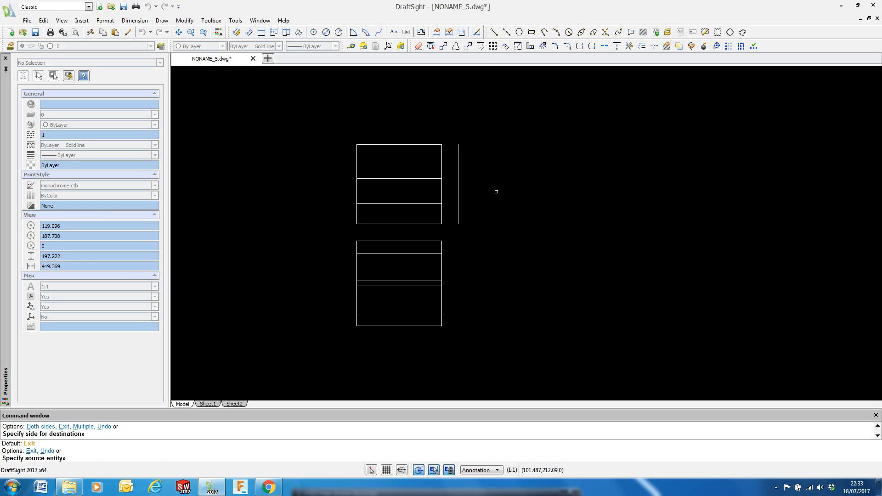
{"action": "key", "text": "Return"}
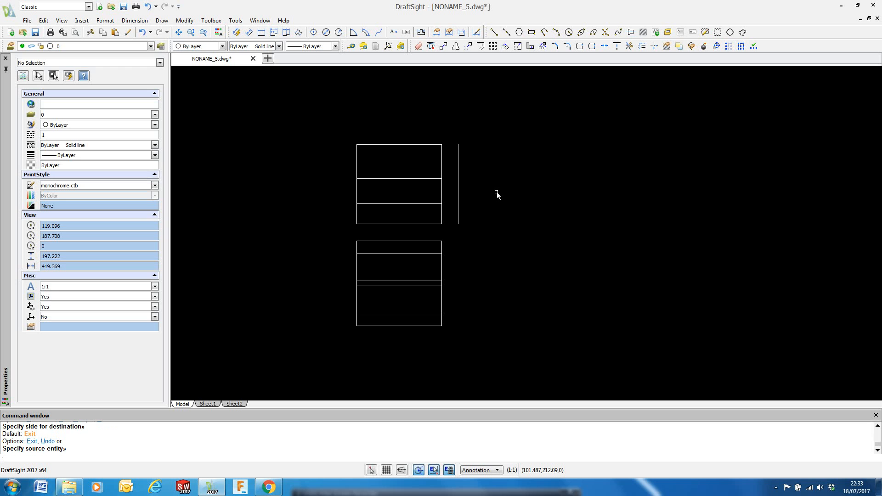
Offset the separate vertical line beside the upper outline 50 units further to the right
{"action": "key", "text": "Return"}
{"action": "type", "text": "50"}
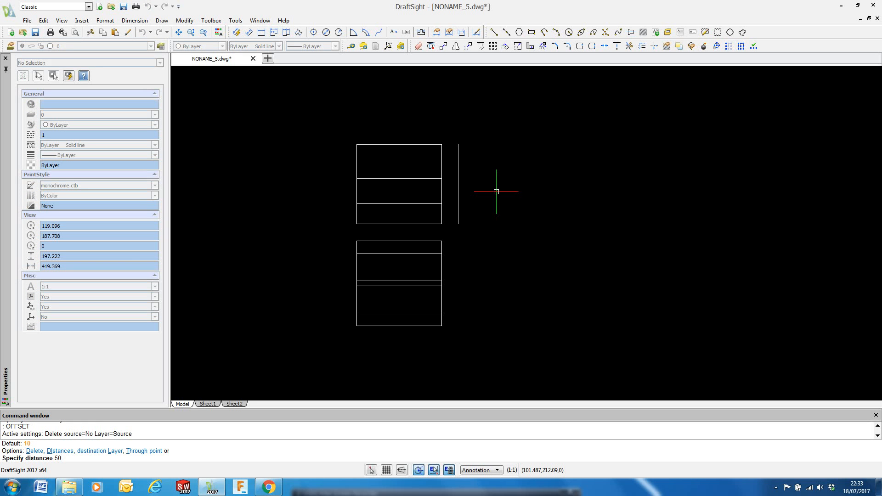
{"action": "key", "text": "Return"}
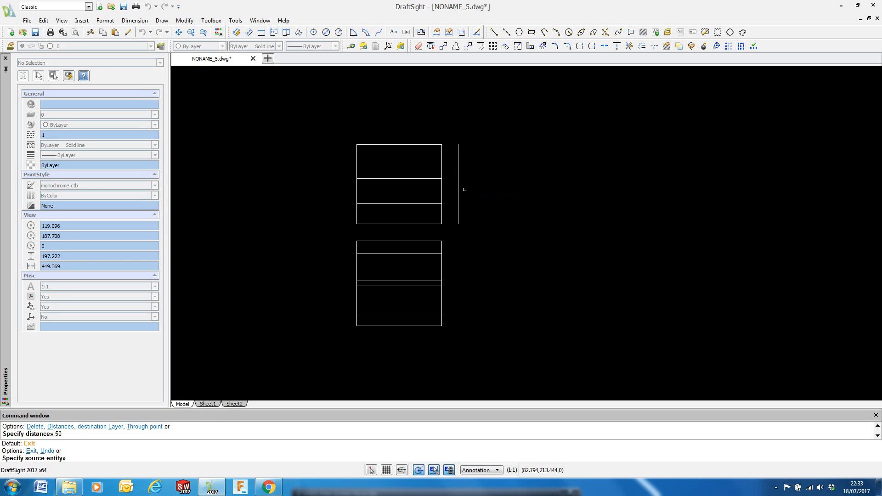
{"action": "left_click", "coordinate": [458, 187]}
{"action": "left_click", "coordinate": [542, 197]}
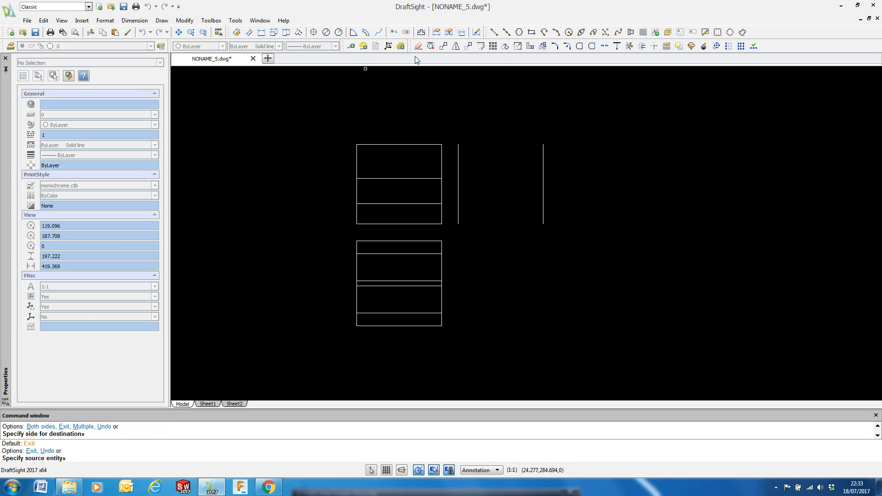
Draw a horizontal line joining the lower endpoints of the two separate vertical lines to form the side view's base
{"action": "left_click", "coordinate": [494, 32]}
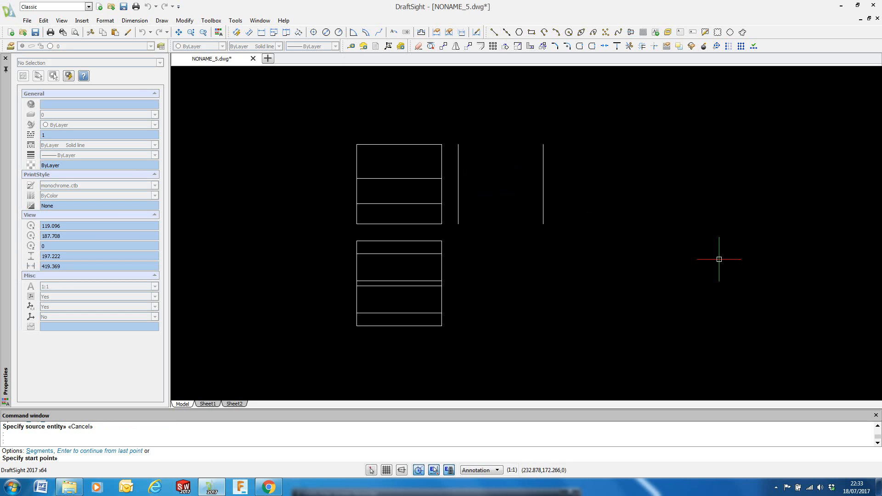
{"action": "left_click", "coordinate": [458, 223]}
{"action": "left_click", "coordinate": [543, 223]}
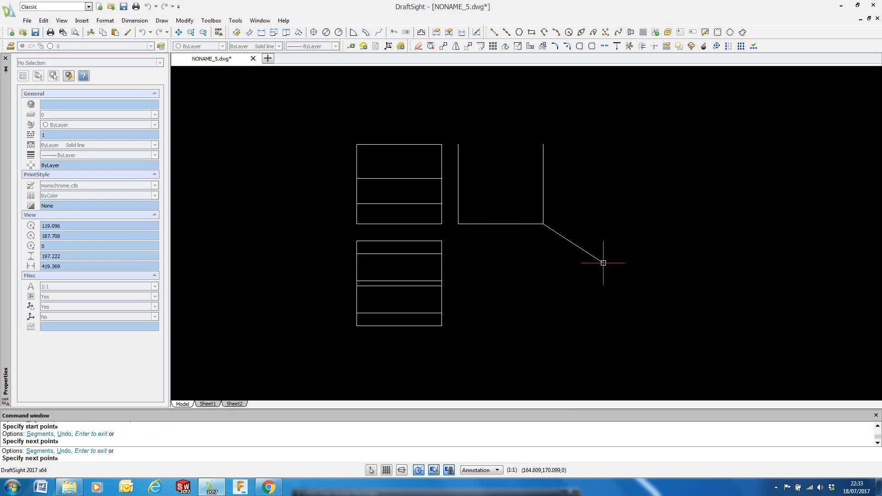
{"action": "key", "text": "Escape"}
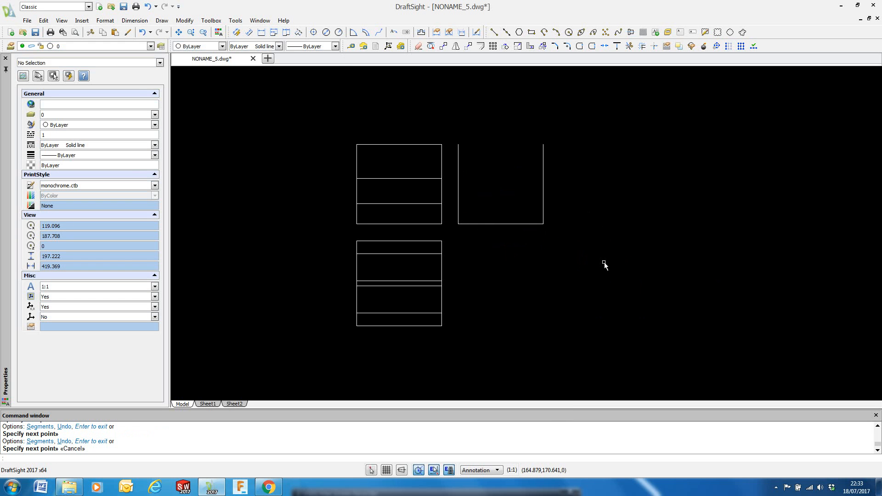
Draw a horizontal line from the right end of the upper outline's lower dividing line to the side view's far edge
{"action": "key", "text": "Return"}
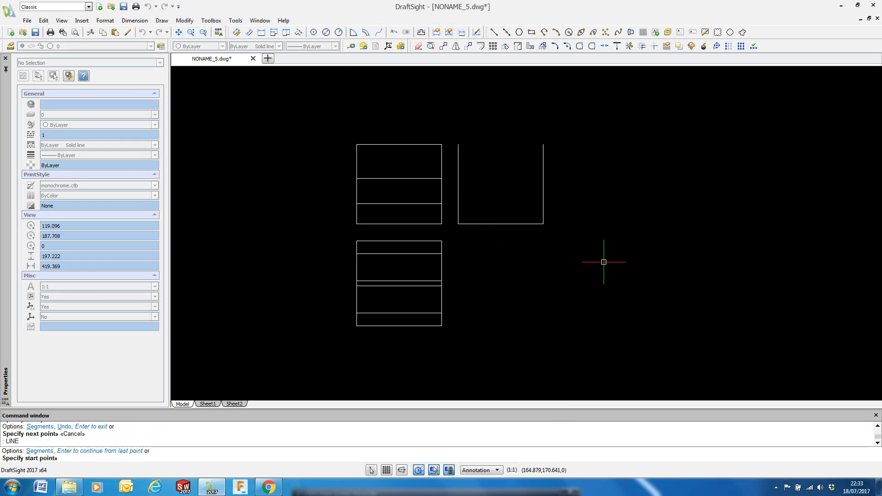
{"action": "left_click", "coordinate": [441, 203]}
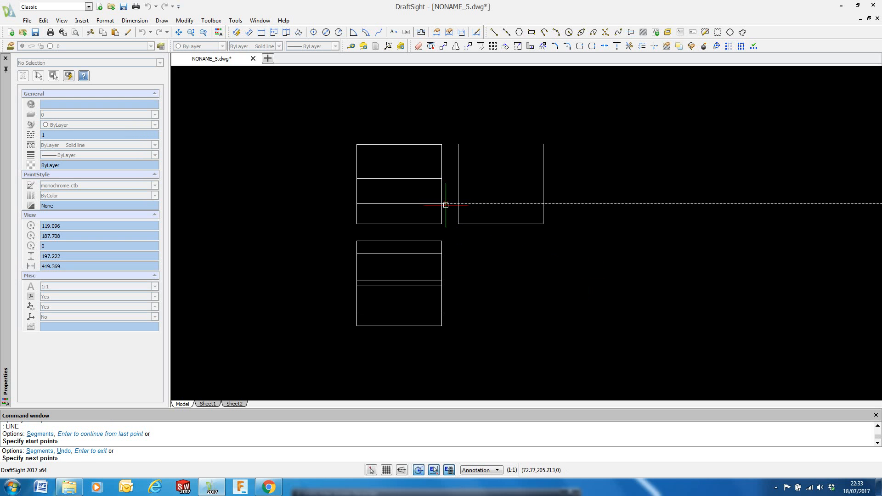
{"action": "left_click", "coordinate": [543, 203]}
{"action": "scroll", "coordinate": [536, 195], "scroll_direction": "down", "scroll_amount": 3}
{"action": "scroll", "coordinate": [536, 195], "scroll_direction": "up", "scroll_amount": 3}
{"action": "scroll", "coordinate": [532, 194], "scroll_direction": "up", "scroll_amount": 5}
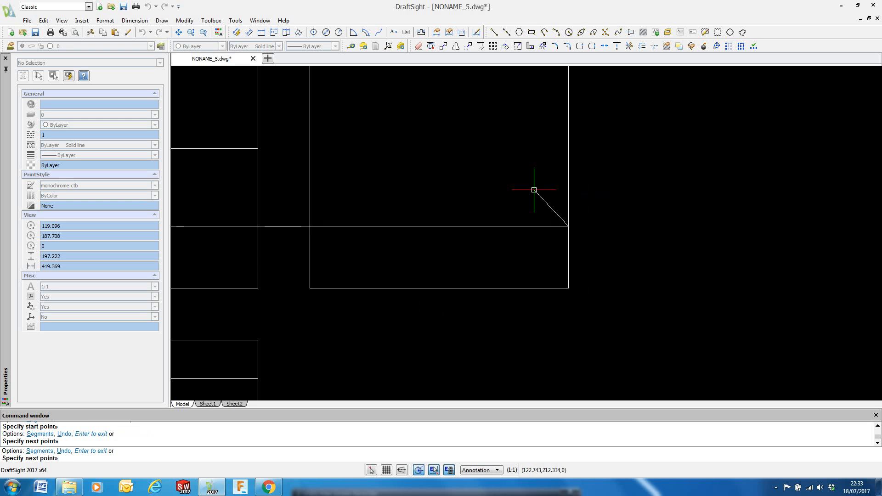
{"action": "key", "text": "Escape"}
Draw a horizontal line from the right end of the upper outline's higher dividing line to the side view's far edge
{"action": "key", "text": "Return"}
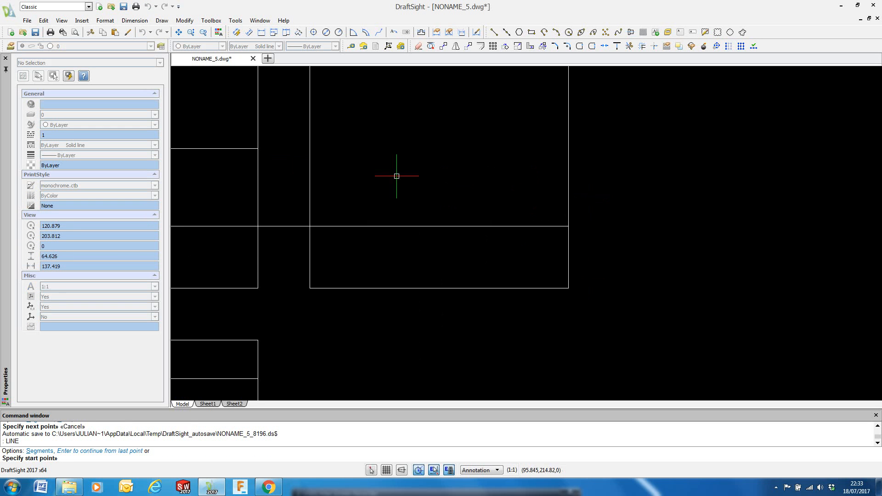
{"action": "left_click", "coordinate": [258, 149]}
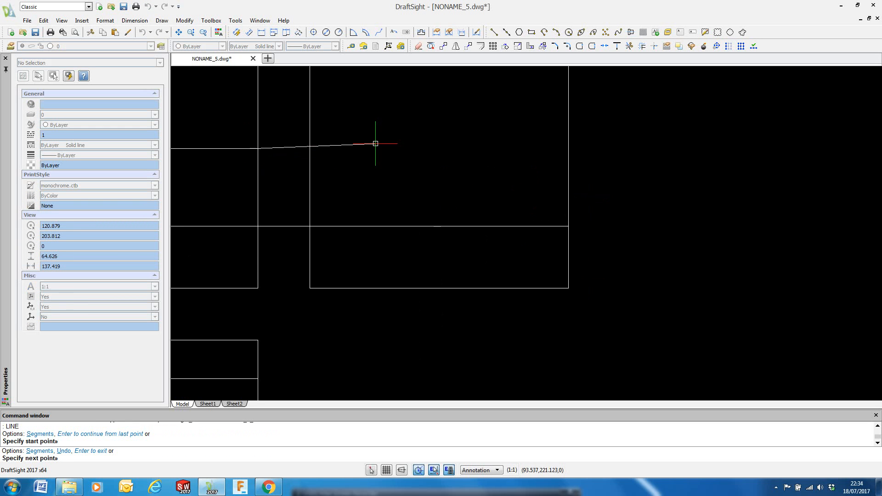
{"action": "left_click", "coordinate": [568, 149]}
{"action": "key", "text": "Escape"}
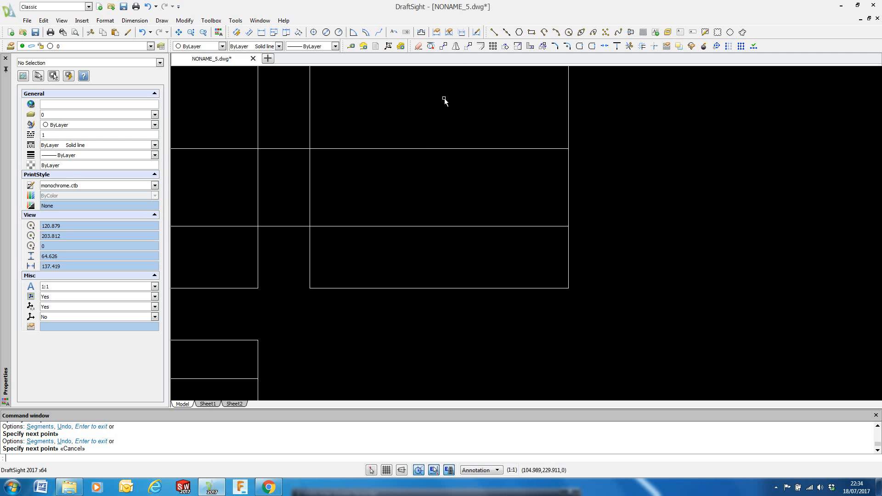
Offset both outer vertical sides of the side view 6 units inward
{"action": "left_click", "coordinate": [480, 46]}
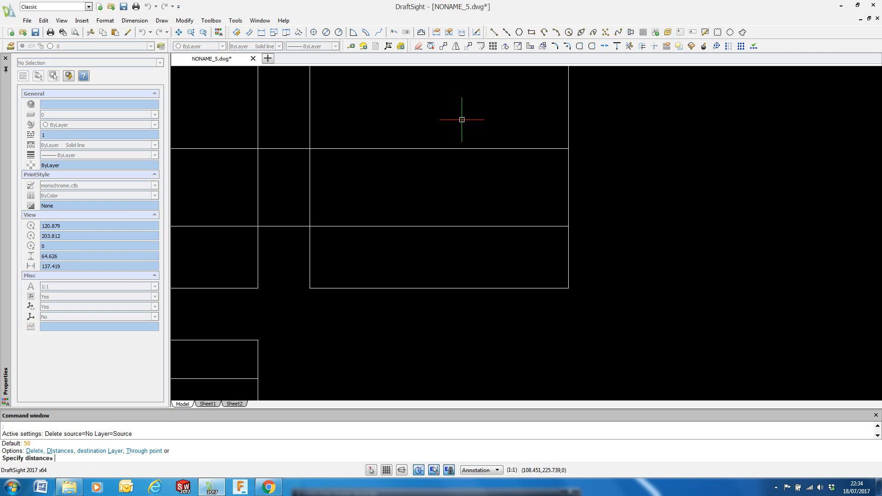
{"action": "type", "text": "6"}
{"action": "key", "text": "Return"}
{"action": "left_click", "coordinate": [310, 189]}
{"action": "left_click", "coordinate": [569, 187]}
{"action": "left_click", "coordinate": [551, 187]}
{"action": "scroll", "coordinate": [580, 207], "scroll_direction": "down", "scroll_amount": 3}
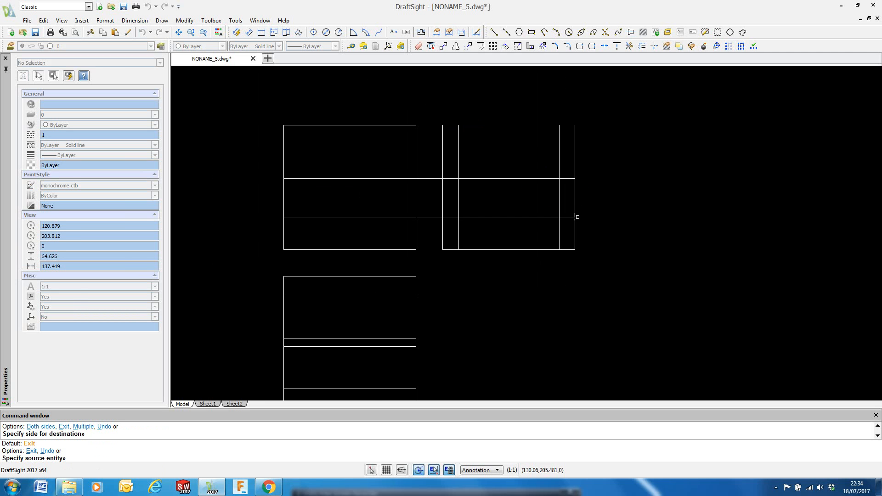
{"action": "scroll", "coordinate": [600, 207], "scroll_direction": "up", "scroll_amount": 1}
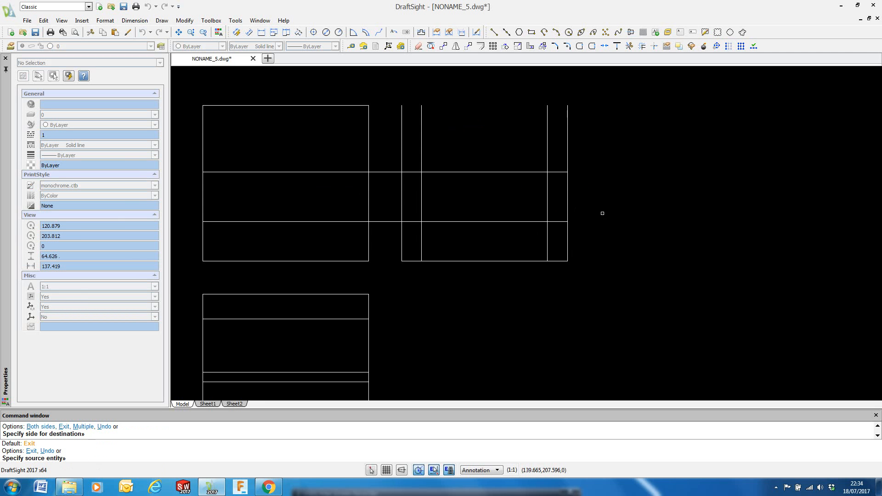
{"action": "key", "text": "Escape"}
{"action": "key", "text": "Escape"}
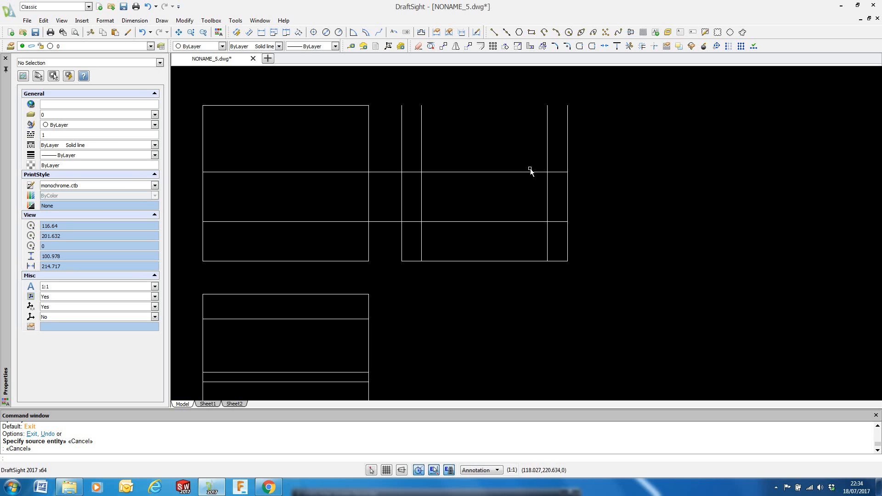
Trim away both outer vertical sides of the side view between the two projected horizontal lines
{"action": "left_click", "coordinate": [628, 48]}
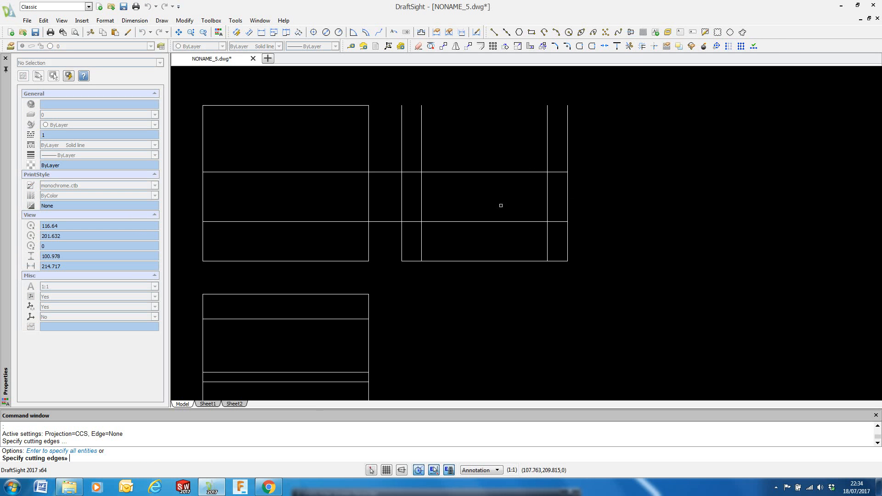
{"action": "left_click", "coordinate": [420, 188]}
{"action": "left_click", "coordinate": [547, 188]}
{"action": "left_click", "coordinate": [511, 172]}
{"action": "left_click", "coordinate": [505, 222]}
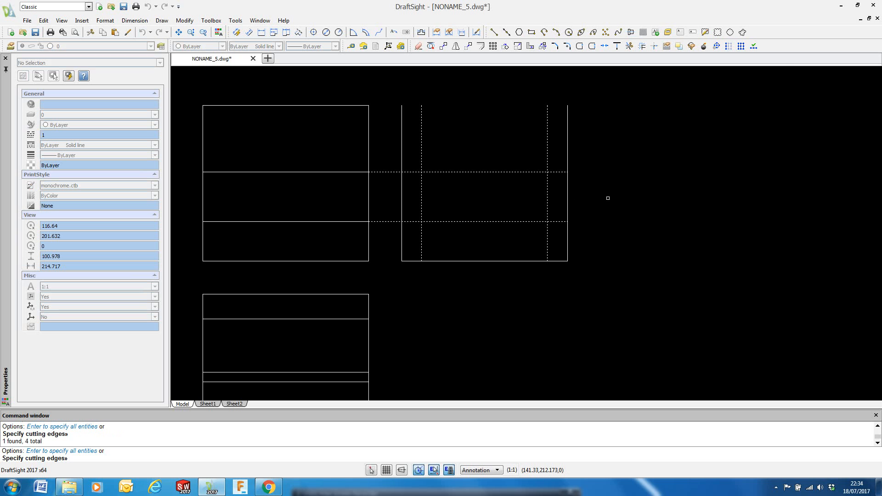
{"action": "key", "text": "Return"}
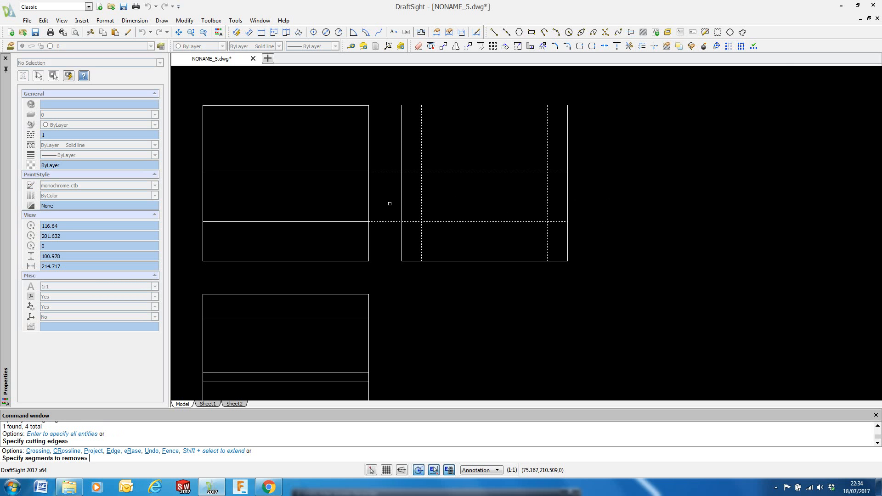
{"action": "left_click", "coordinate": [402, 194]}
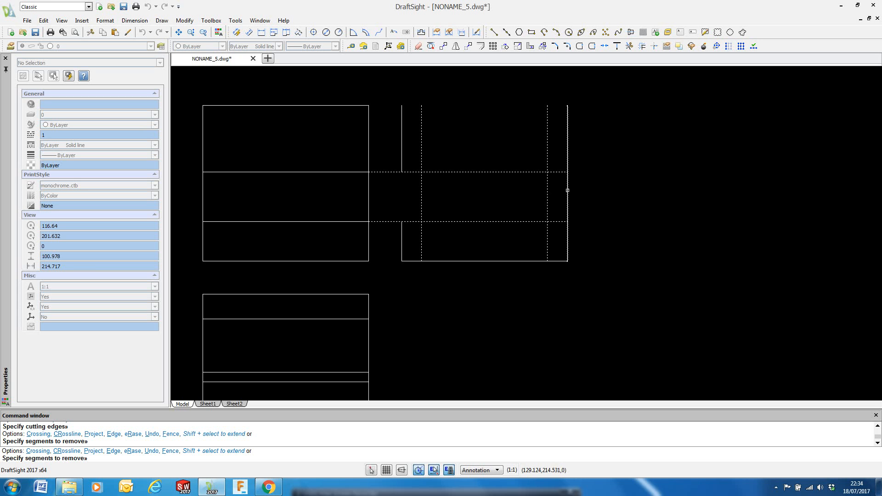
{"action": "left_click", "coordinate": [567, 191]}
Trim the inner vertical lines above and below the two projected horizontals, and remove the horizontals' middle segments between them
{"action": "left_click", "coordinate": [421, 161]}
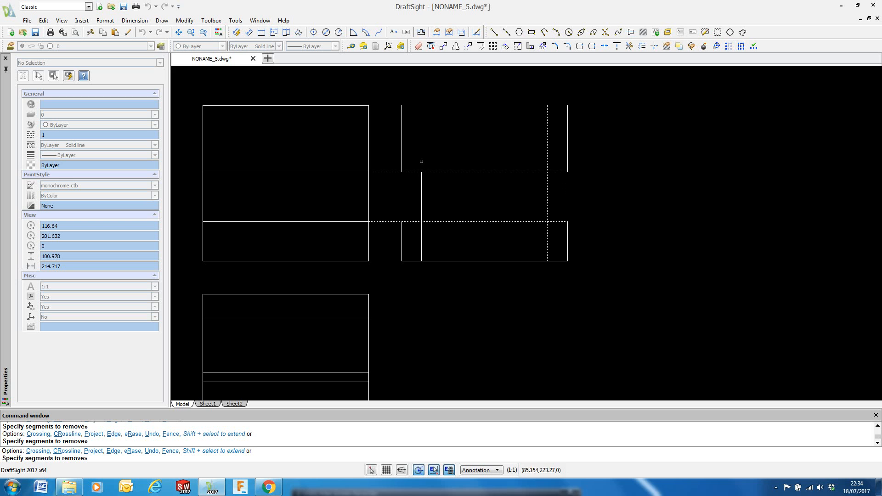
{"action": "left_click", "coordinate": [546, 158]}
{"action": "left_click", "coordinate": [421, 234]}
{"action": "left_click", "coordinate": [549, 237]}
{"action": "left_click", "coordinate": [468, 221]}
{"action": "left_click", "coordinate": [463, 172]}
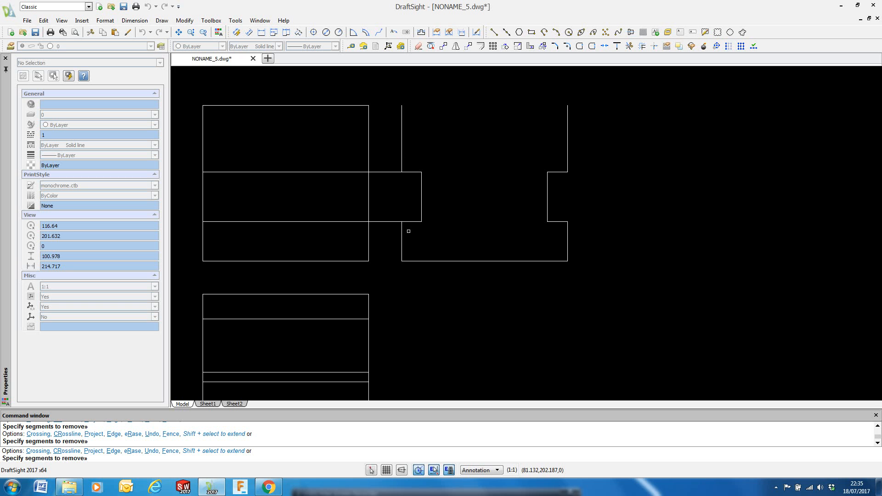
{"action": "key", "text": "Return"}
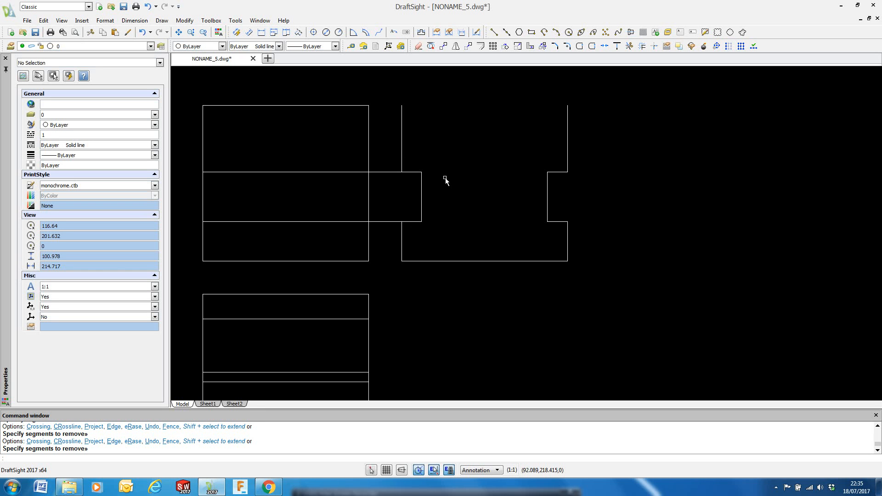
Trim the two projected horizontal lines out of the gap between the front and side views
{"action": "key", "text": "Return"}
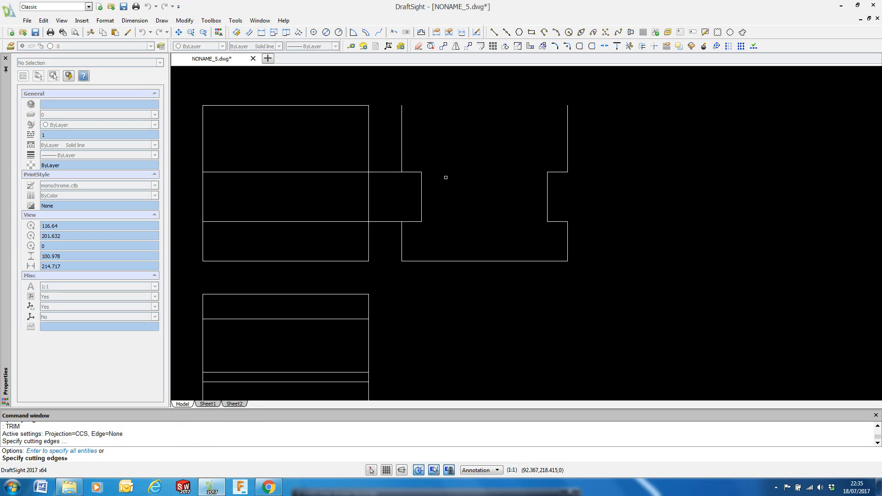
{"action": "left_click", "coordinate": [404, 156]}
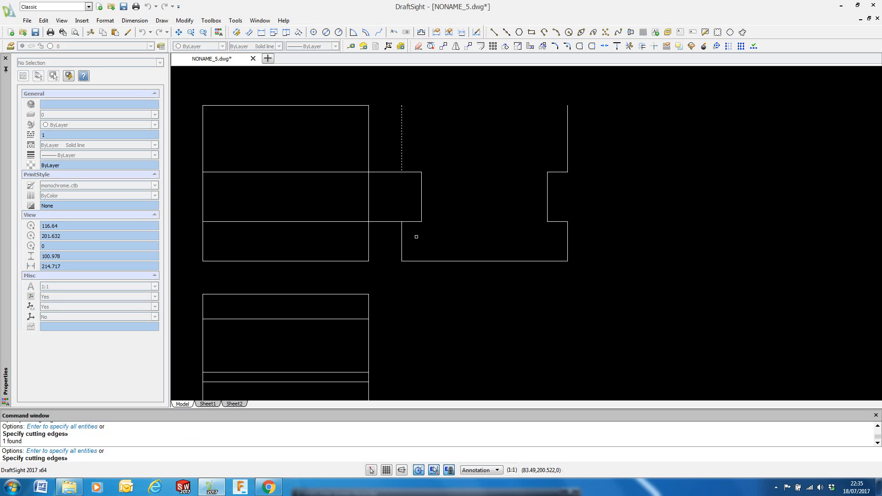
{"action": "left_click", "coordinate": [399, 236]}
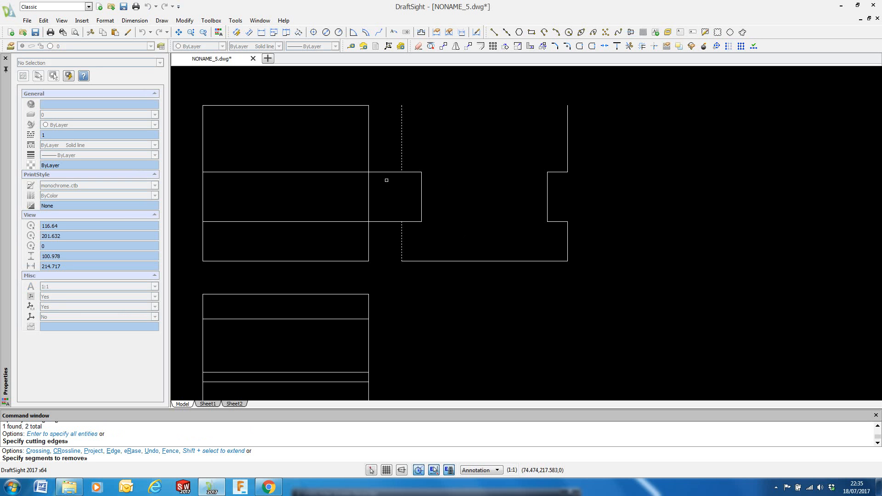
{"action": "left_click", "coordinate": [386, 173]}
{"action": "left_click", "coordinate": [391, 222]}
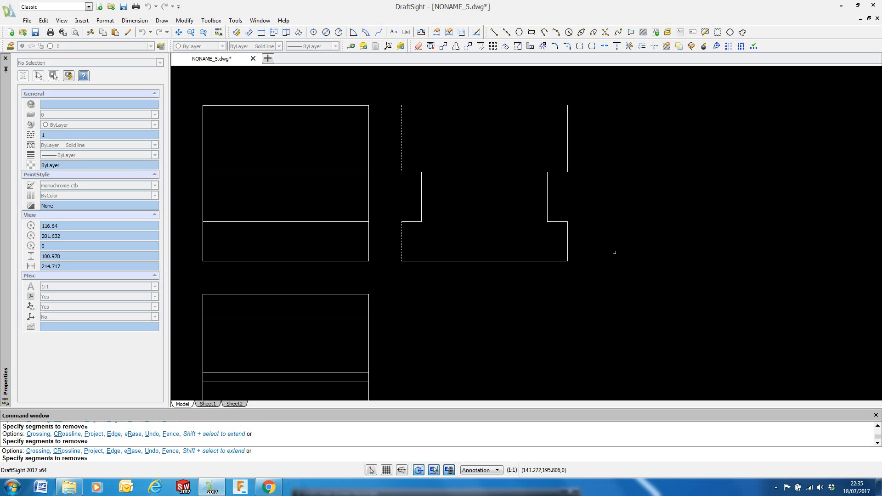
{"action": "key", "text": "Escape"}
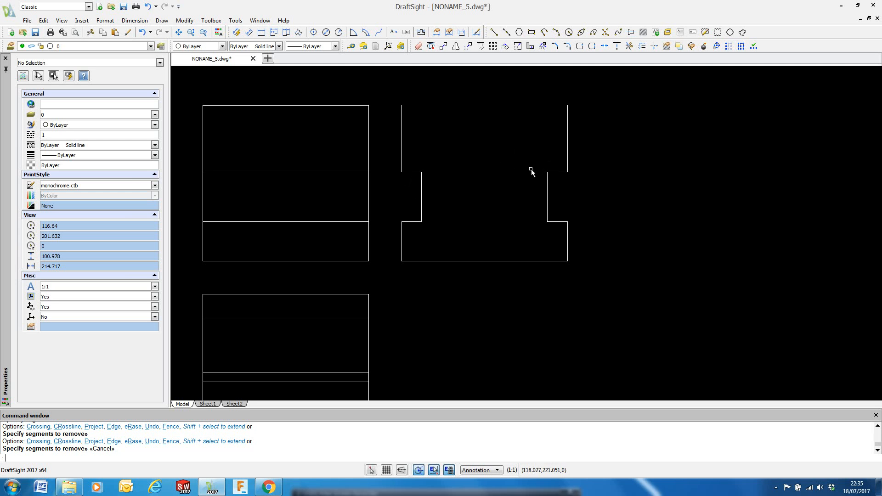
Draw a horizontal line across the top of the side view's narrow middle section, joining its two upper inner corners
{"action": "left_click", "coordinate": [494, 32]}
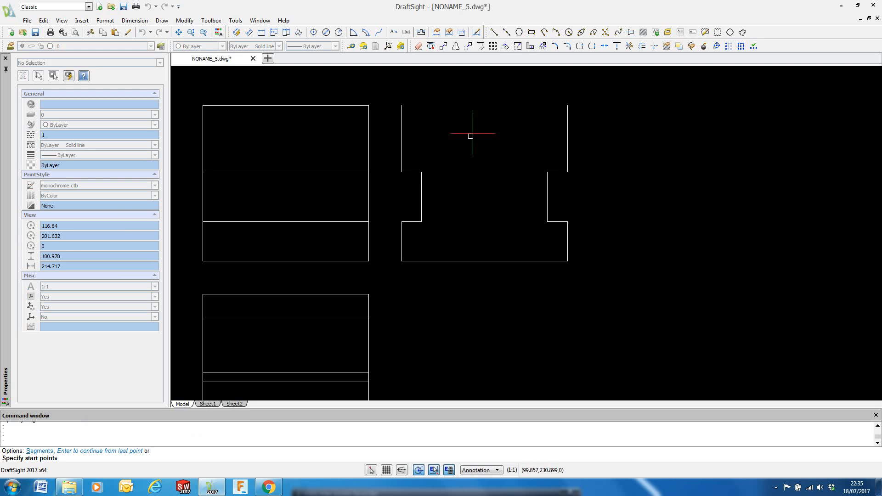
{"action": "left_click", "coordinate": [421, 172]}
{"action": "left_click", "coordinate": [546, 172]}
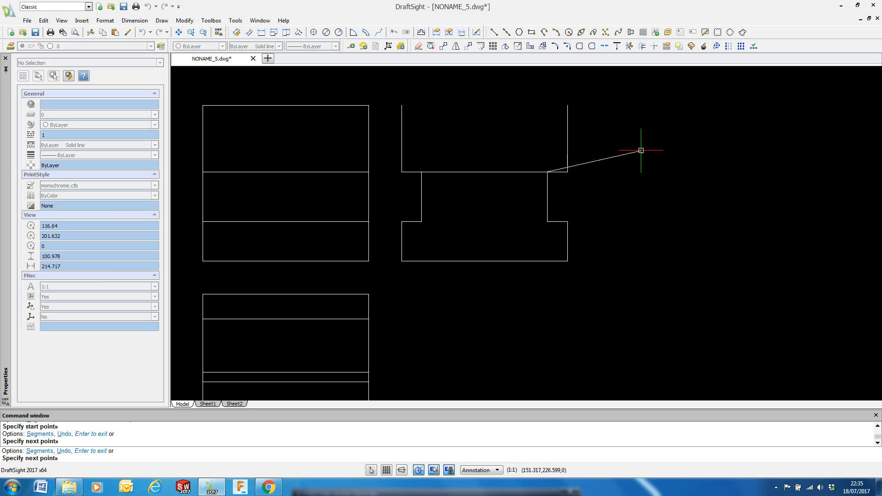
{"action": "key", "text": "Escape"}
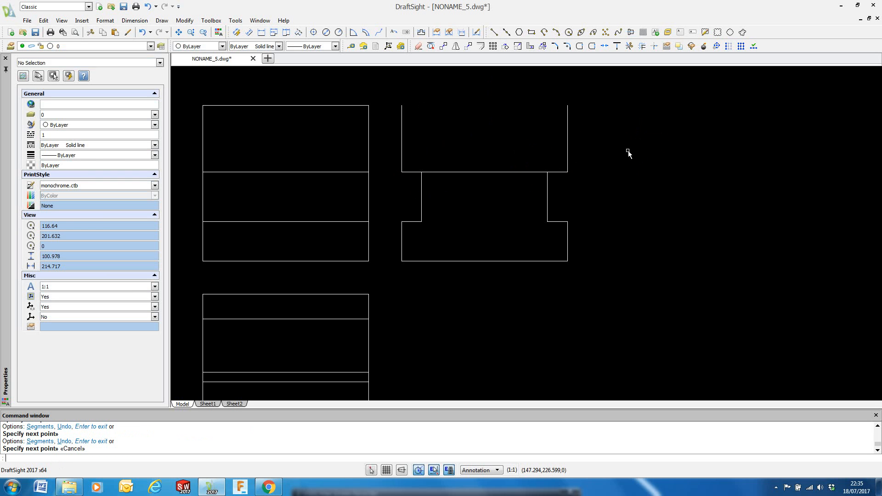
Draw a 7.5-unit horizontal line inward from the upper end of each outer side of the side view
{"action": "key", "text": "Return"}
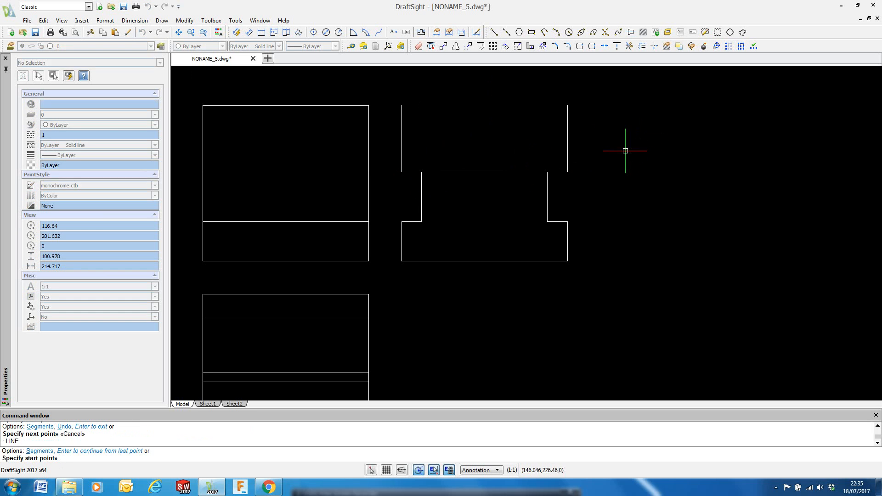
{"action": "left_click", "coordinate": [401, 105]}
{"action": "type", "text": "7.5"}
{"action": "key", "text": "Return"}
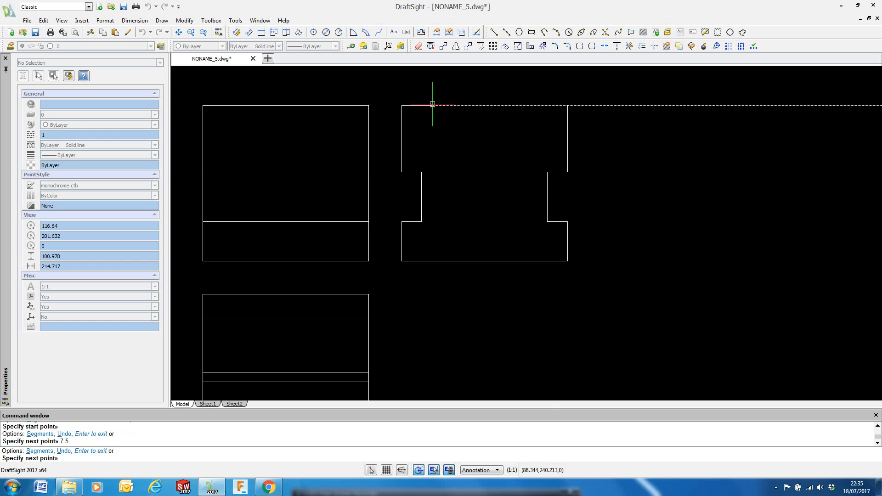
{"action": "key", "text": "Return"}
{"action": "key", "text": "Return"}
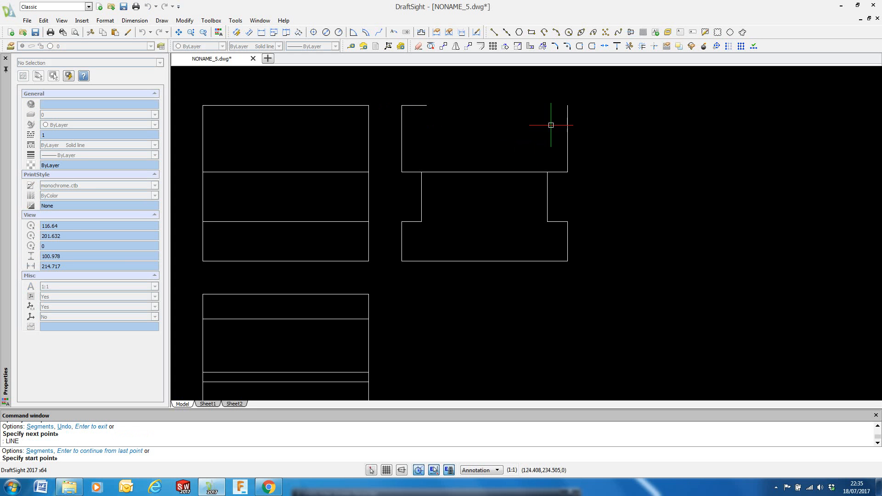
{"action": "left_click", "coordinate": [567, 106]}
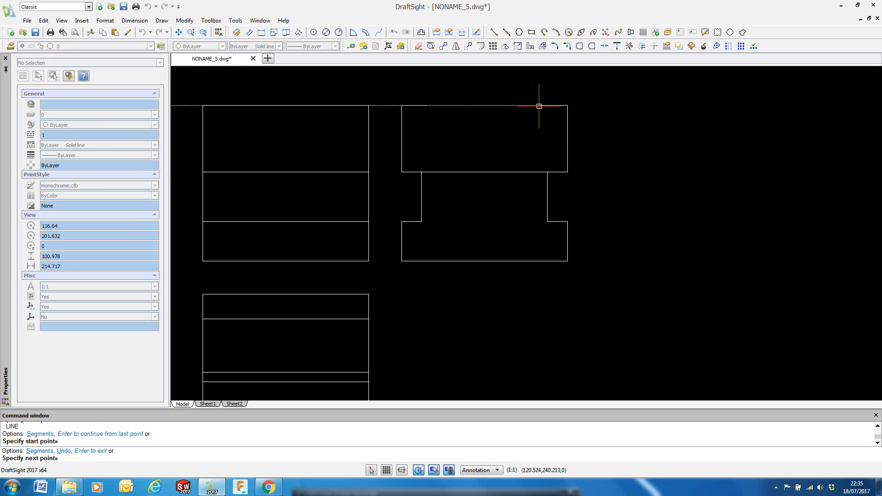
{"action": "type", "text": "7.5"}
{"action": "key", "text": "Return"}
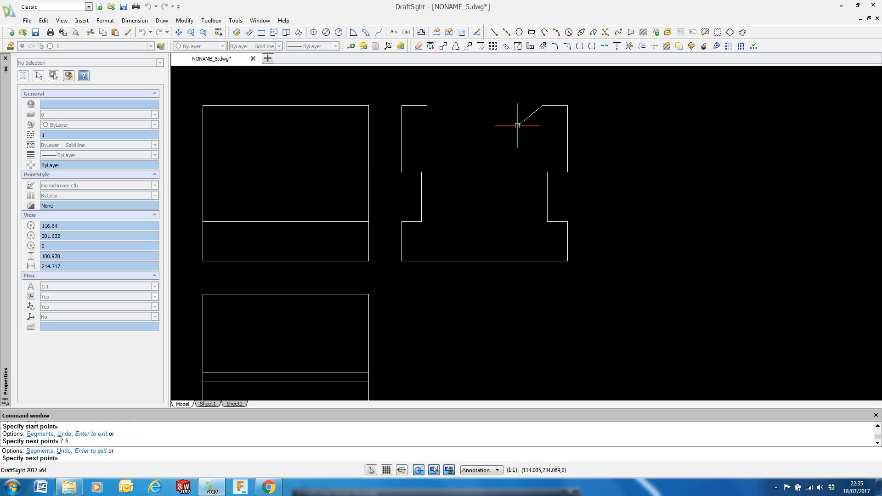
{"action": "key", "text": "Return"}
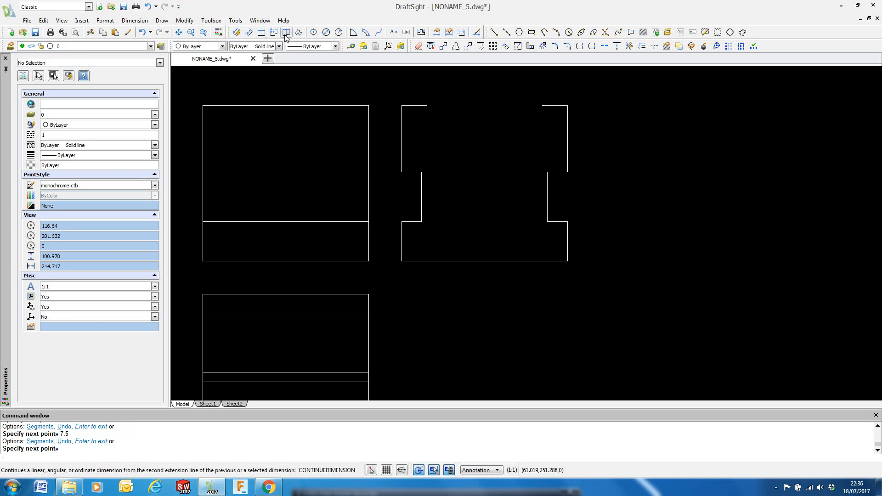
Draw a vertical centre line about 54 units long from the midpoint of the side view's base past its upper edge
{"action": "left_click", "coordinate": [494, 32]}
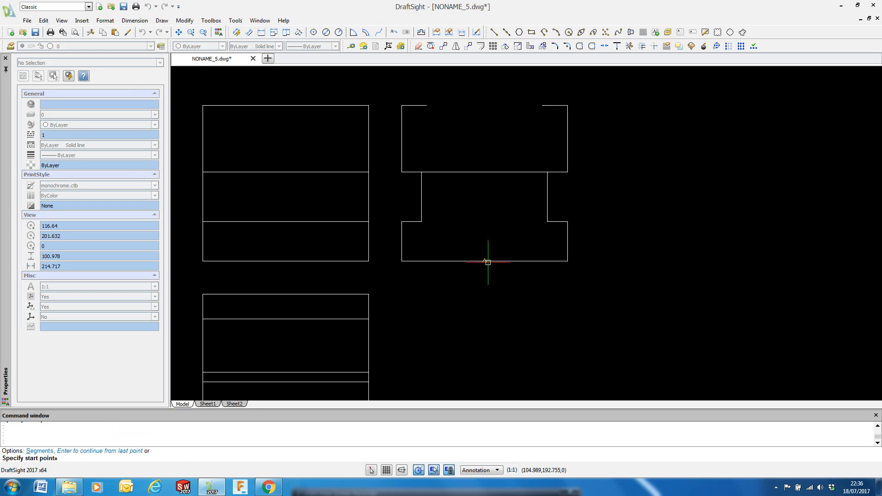
{"action": "left_click", "coordinate": [484, 261]}
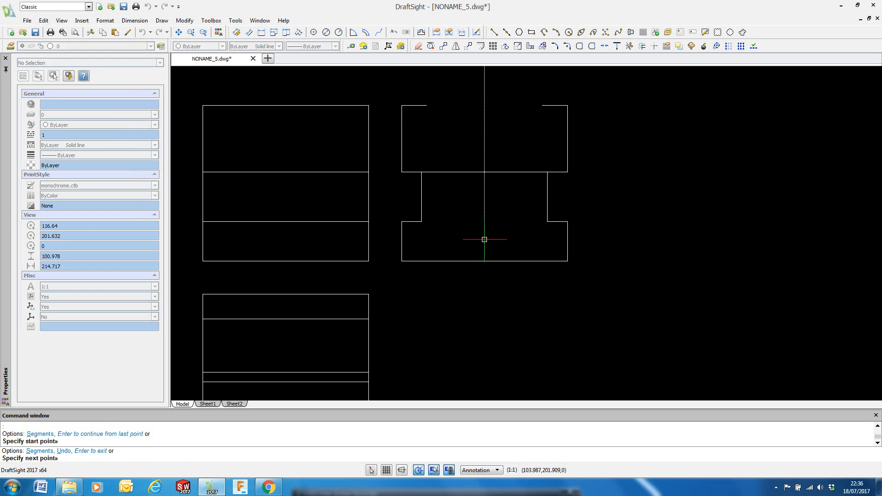
{"action": "left_click", "coordinate": [484, 81]}
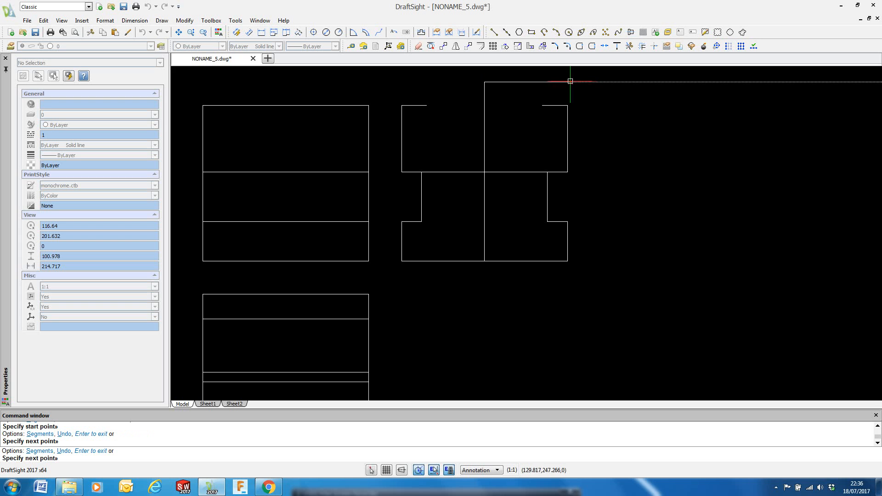
{"action": "key", "text": "Escape"}
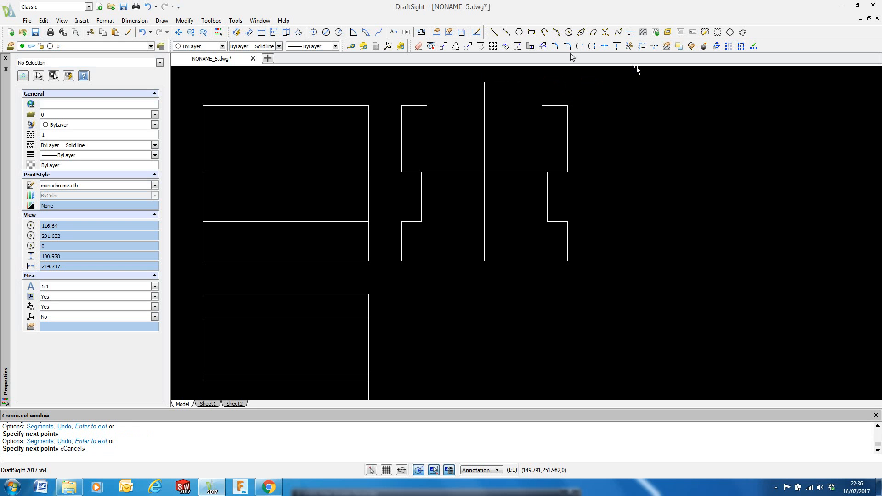
Offset the side view's vertical centre line 1.5 units to both sides and delete the original line
{"action": "left_click", "coordinate": [498, 50]}
{"action": "type", "text": "1"}
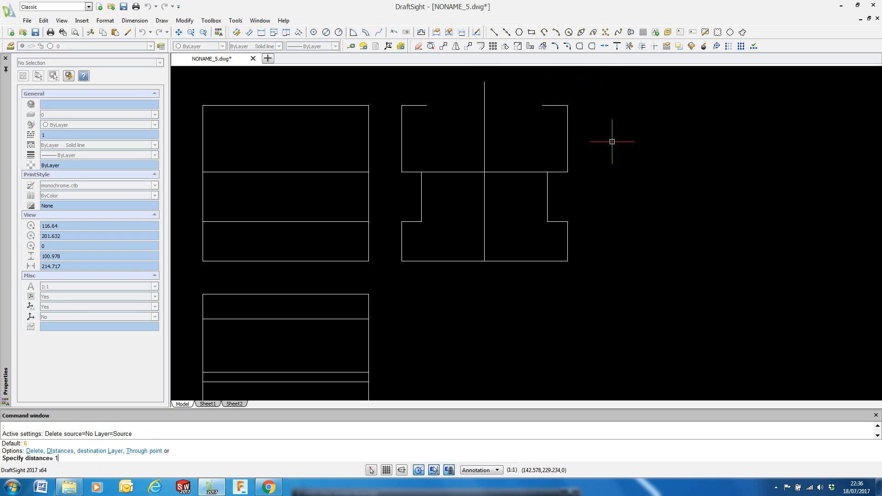
{"action": "type", "text": ".5"}
{"action": "key", "text": "Return"}
{"action": "left_click", "coordinate": [484, 154]}
{"action": "left_click", "coordinate": [482, 155]}
{"action": "left_click", "coordinate": [484, 154]}
{"action": "left_click", "coordinate": [510, 170]}
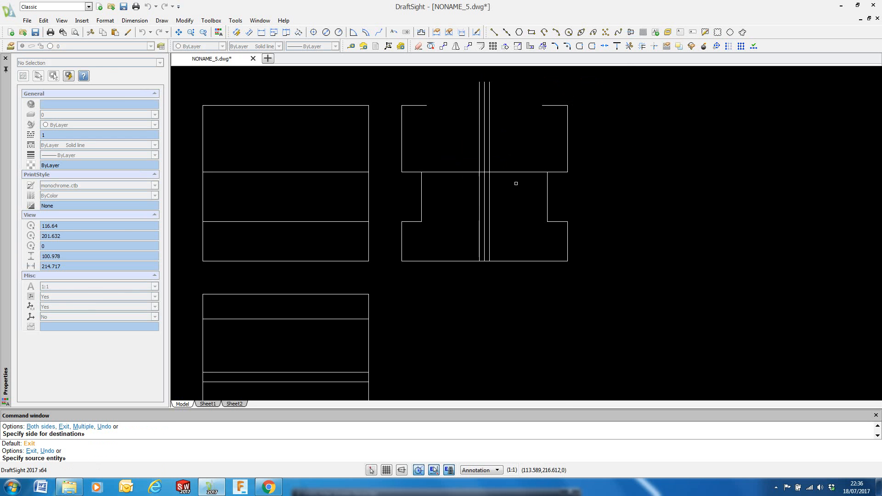
{"action": "key", "text": "Escape"}
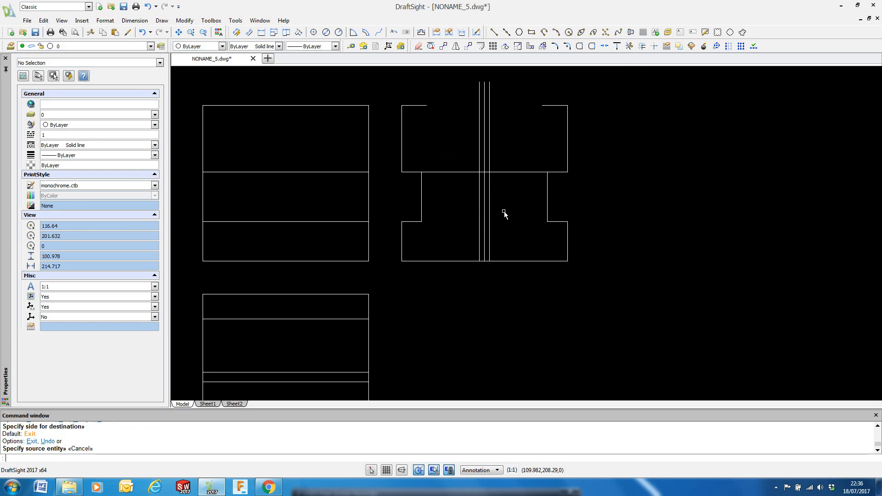
{"action": "left_click", "coordinate": [484, 192]}
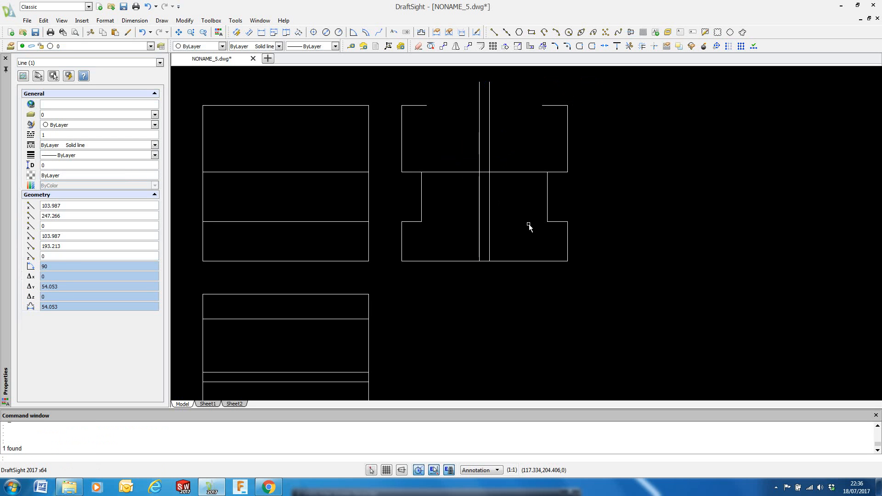
{"action": "key", "text": "Delete"}
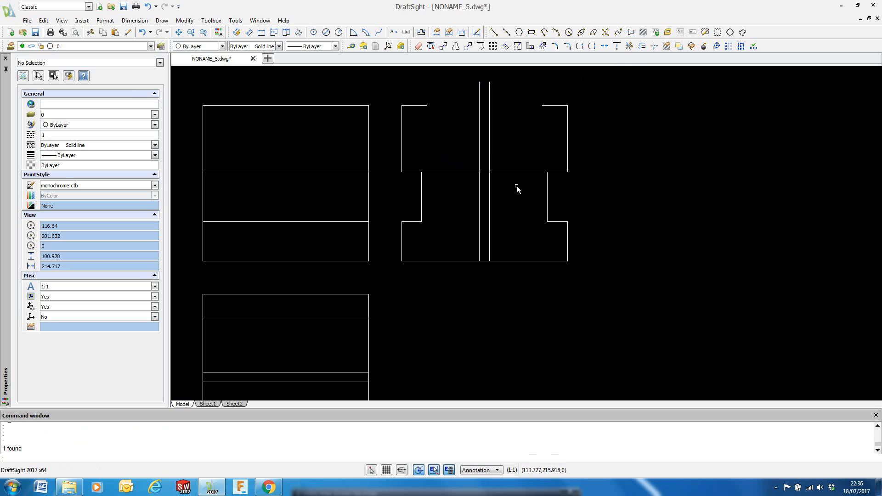
Trim the side view's two vertical lines below the horizontal line, and that line outside them, leaving a narrow closed-bottom slot
{"action": "left_click", "coordinate": [629, 46]}
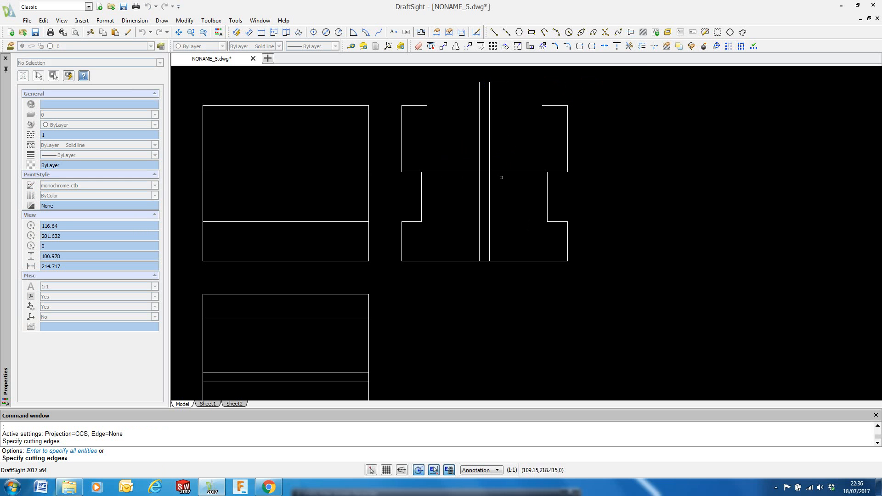
{"action": "left_click", "coordinate": [498, 172]}
{"action": "left_click", "coordinate": [493, 169]}
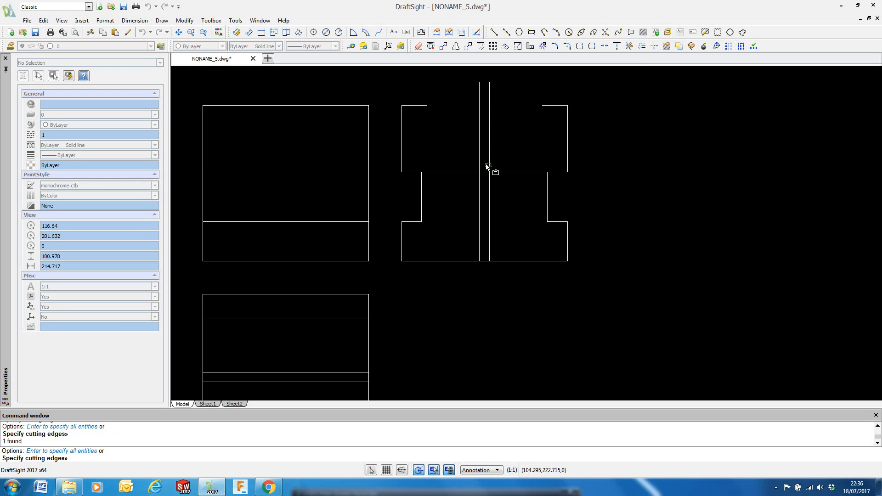
{"action": "left_click", "coordinate": [474, 160]}
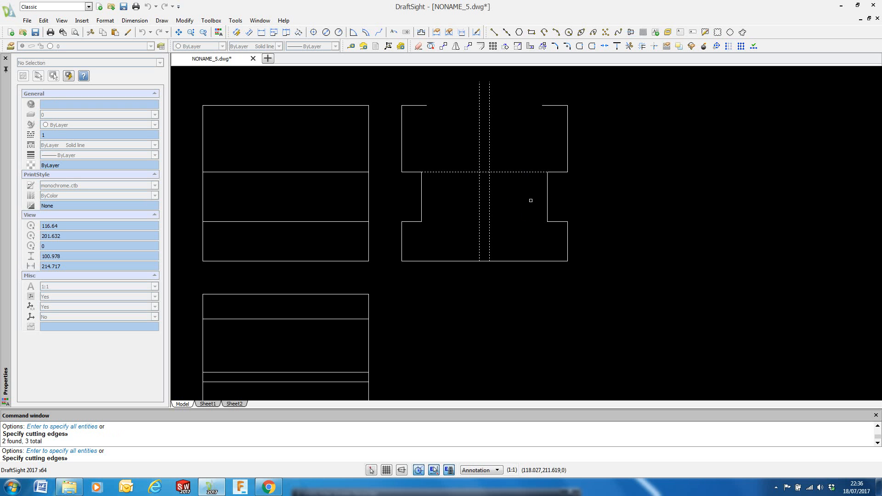
{"action": "key", "text": "Return"}
{"action": "left_click", "coordinate": [491, 202]}
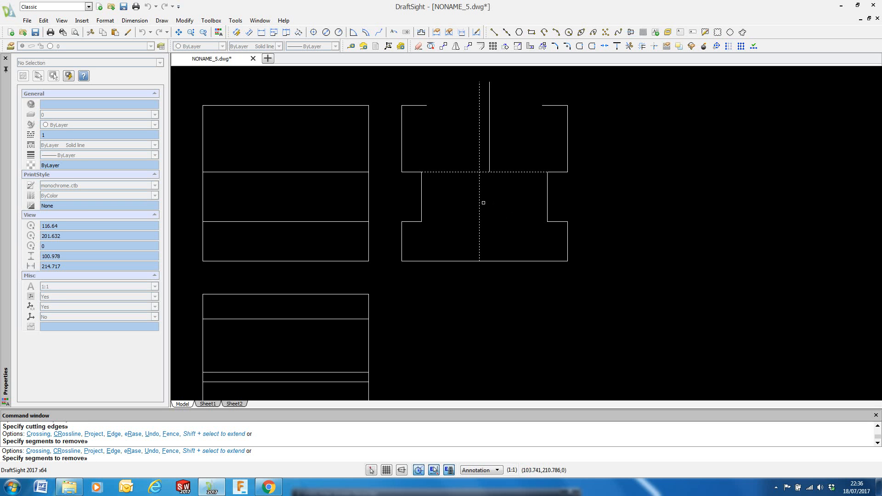
{"action": "left_click", "coordinate": [480, 202]}
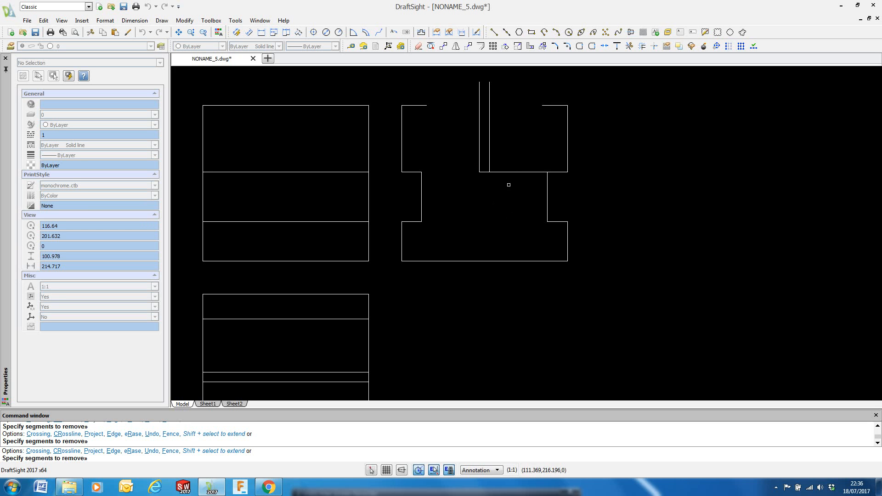
{"action": "left_click", "coordinate": [514, 171]}
{"action": "key", "text": "Return"}
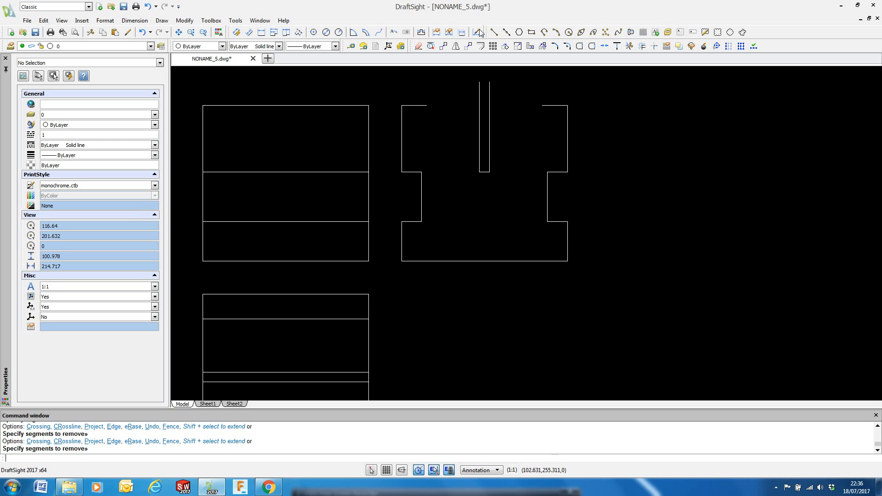
Draw a 50-unit line at 315° from the inner end of the side view's upper-left short edge
{"action": "left_click", "coordinate": [492, 32]}
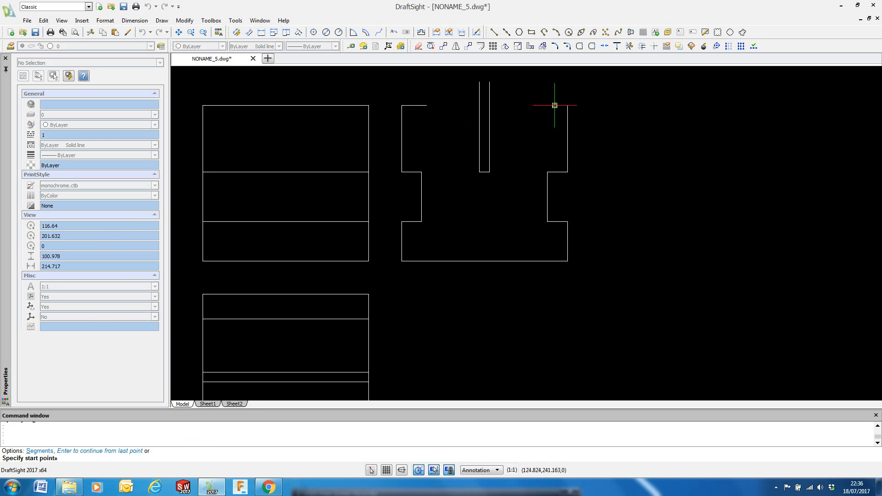
{"action": "left_click", "coordinate": [426, 106]}
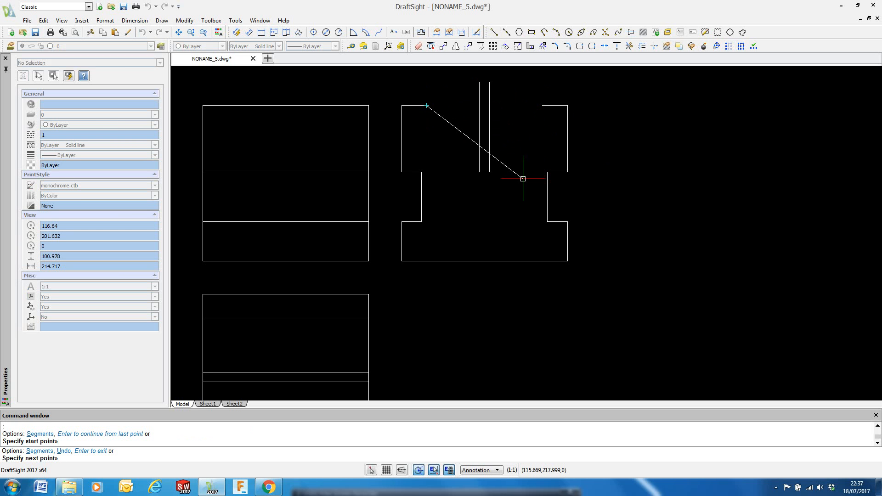
{"action": "key", "text": "F8"}
{"action": "type", "text": "@"}
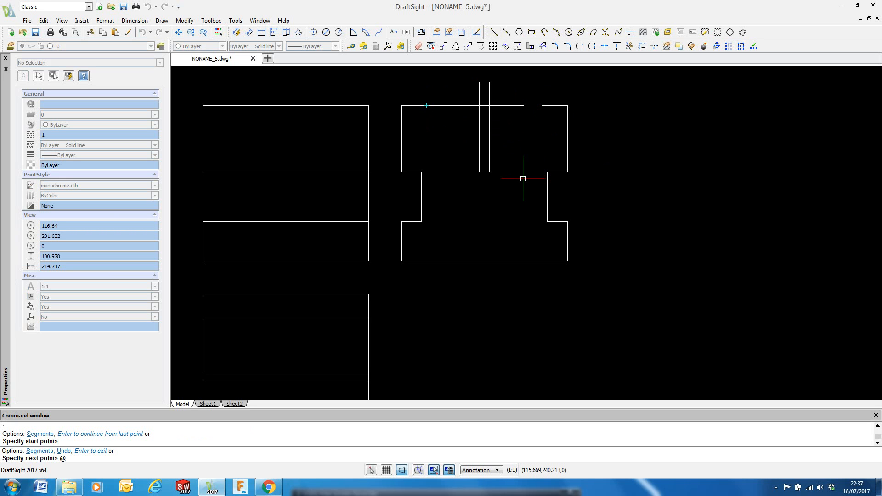
{"action": "type", "text": "5"}
{"action": "key", "text": "F8"}
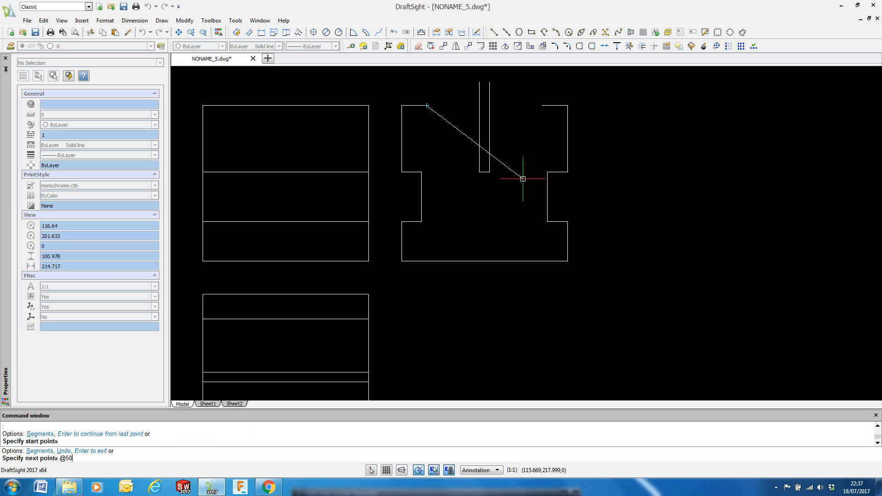
{"action": "key", "text": "F8"}
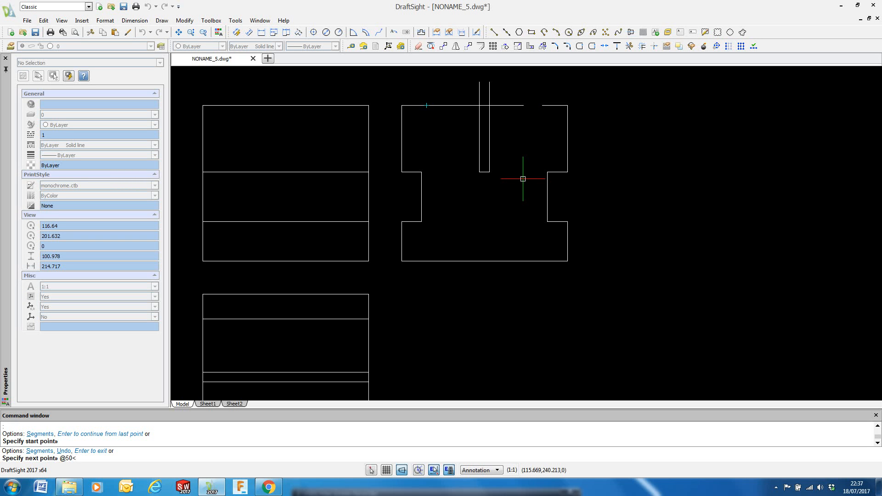
{"action": "key", "text": "F8"}
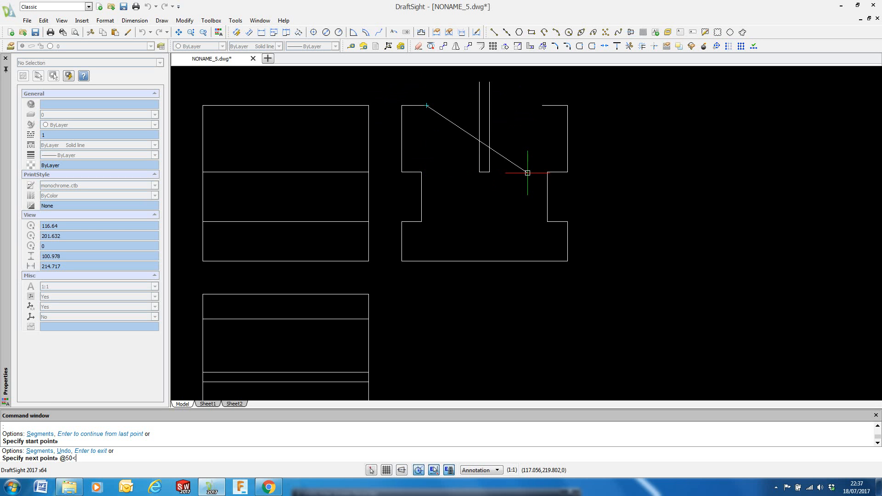
{"action": "type", "text": "315"}
{"action": "key", "text": "Return"}
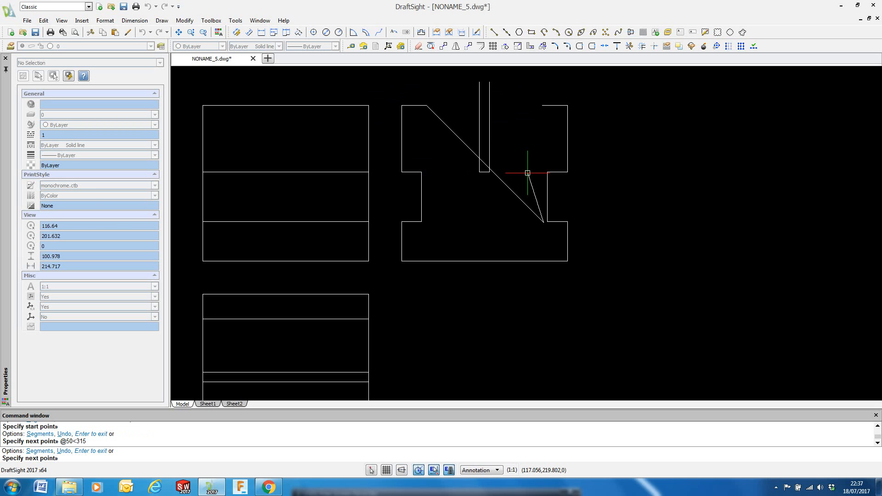
{"action": "key", "text": "Escape"}
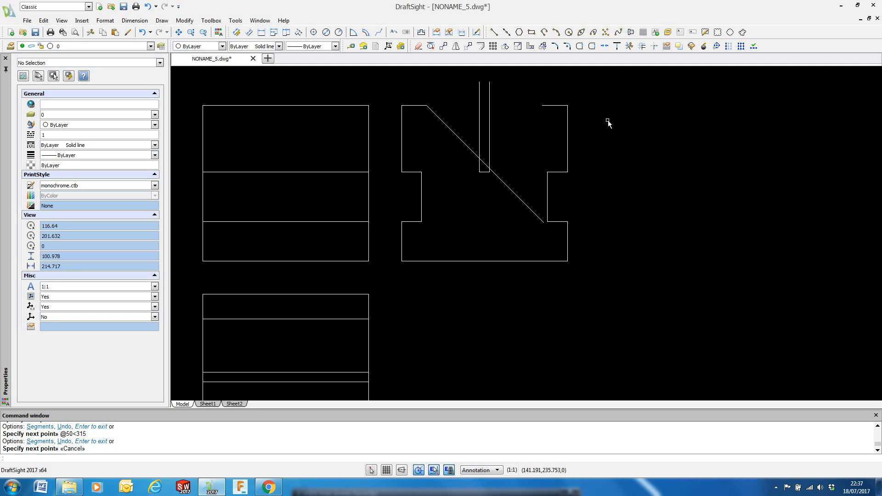
Draw a 50-unit line at 225° from the inner end of the side view's upper-right short edge
{"action": "key", "text": "Return"}
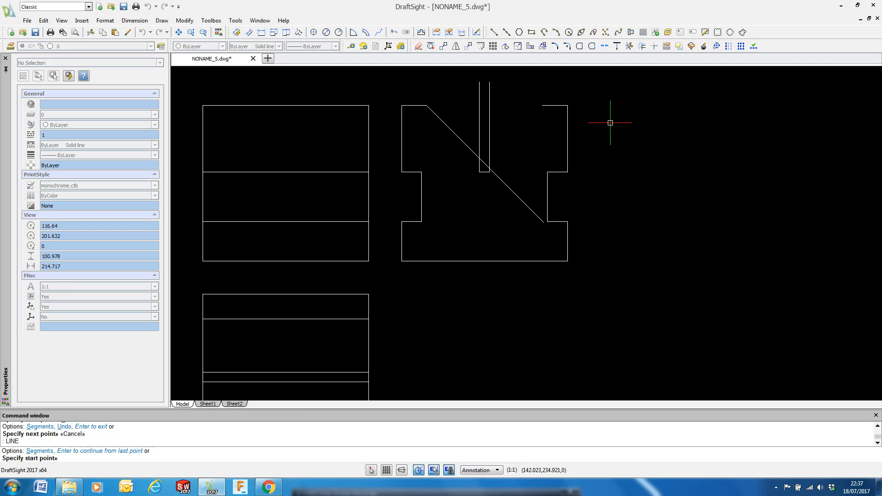
{"action": "left_click", "coordinate": [542, 105]}
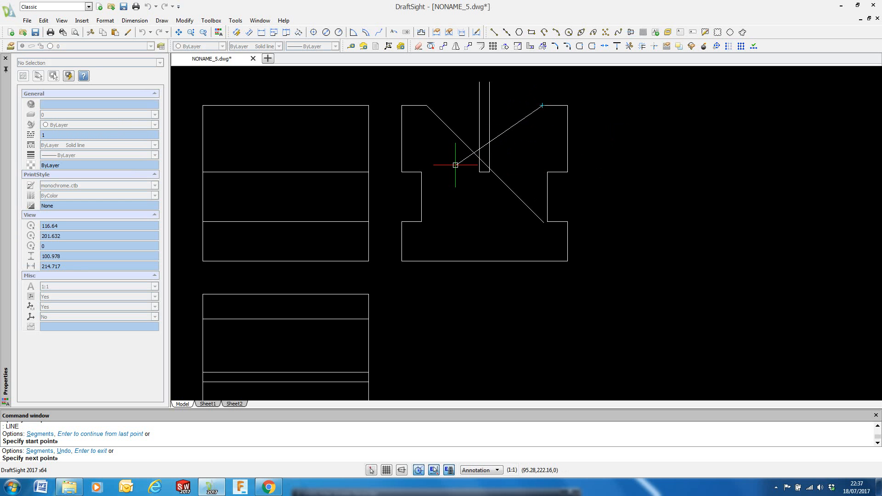
{"action": "key", "text": "F8"}
{"action": "type", "text": "@"}
{"action": "key", "text": "F8"}
{"action": "type", "text": "50"}
{"action": "key", "text": "F8"}
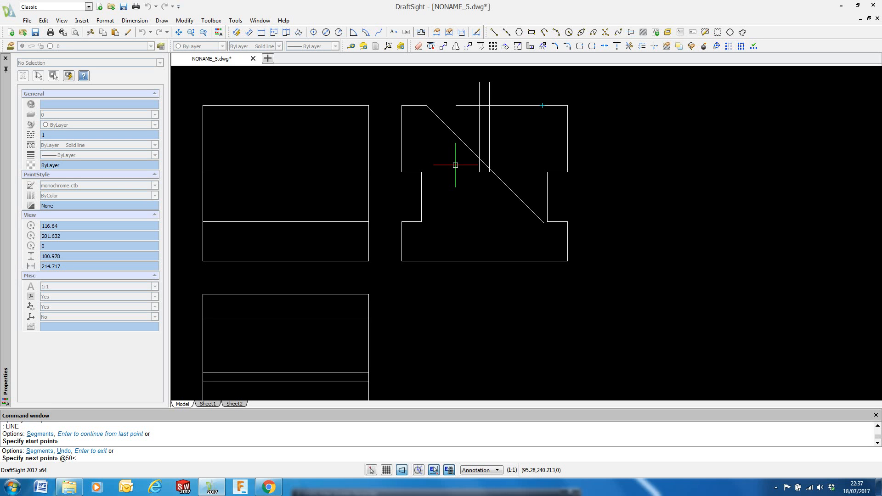
{"action": "key", "text": "F8"}
{"action": "type", "text": "225"}
{"action": "key", "text": "Return"}
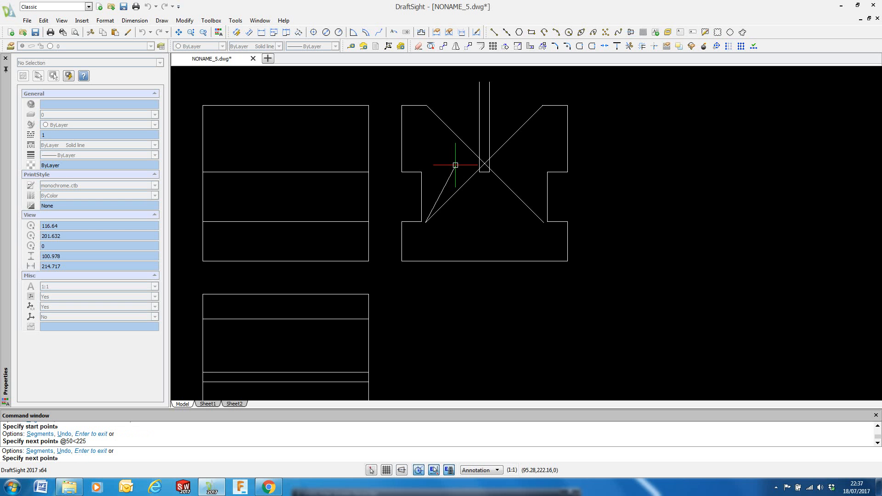
{"action": "key", "text": "Escape"}
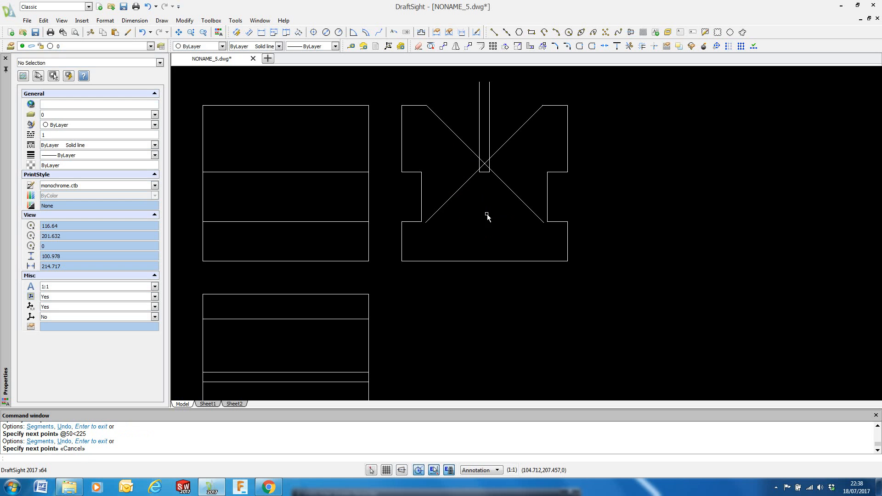
Trim the slot's left side above the 315° diagonal and the diagonal beyond that side, so they meet at a corner
{"action": "scroll", "coordinate": [488, 197], "scroll_direction": "up", "scroll_amount": 2}
{"action": "scroll", "coordinate": [487, 168], "scroll_direction": "down", "scroll_amount": 2}
{"action": "scroll", "coordinate": [489, 193], "scroll_direction": "up", "scroll_amount": 2}
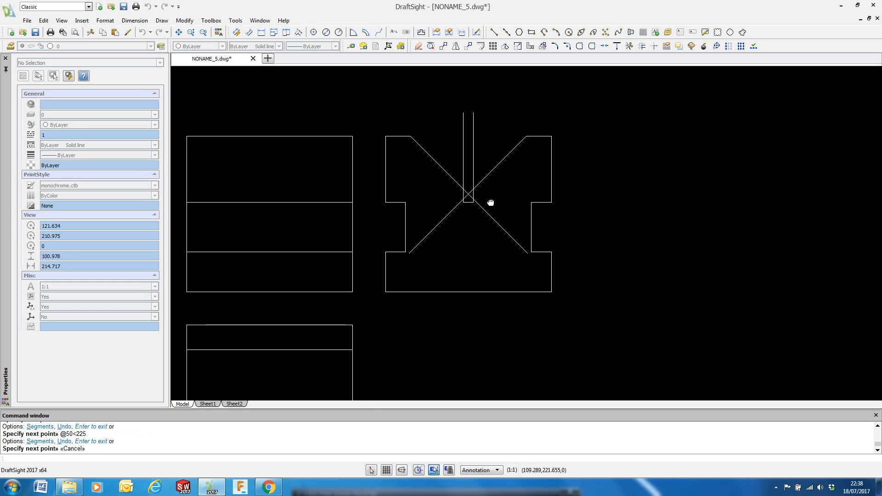
{"action": "scroll", "coordinate": [473, 191], "scroll_direction": "up", "scroll_amount": 2}
{"action": "scroll", "coordinate": [496, 211], "scroll_direction": "down", "scroll_amount": 3}
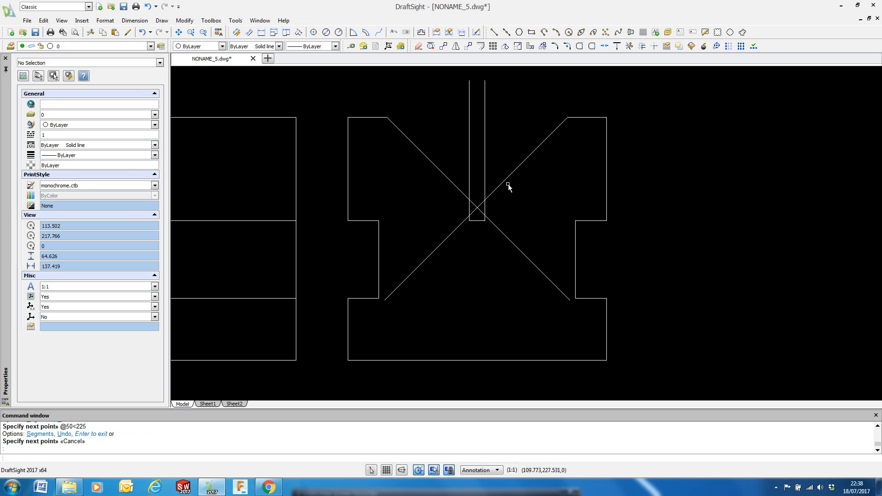
{"action": "left_click", "coordinate": [629, 46]}
{"action": "left_click", "coordinate": [468, 200]}
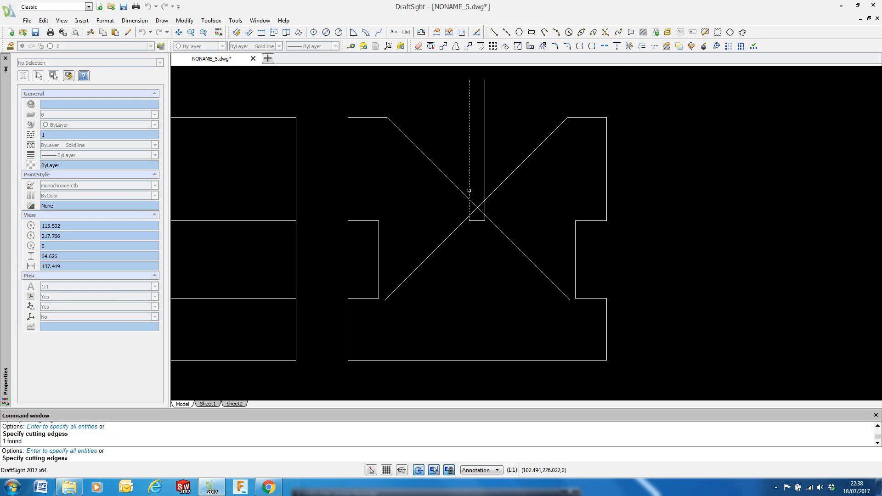
{"action": "left_click", "coordinate": [465, 195]}
{"action": "key", "text": "Return"}
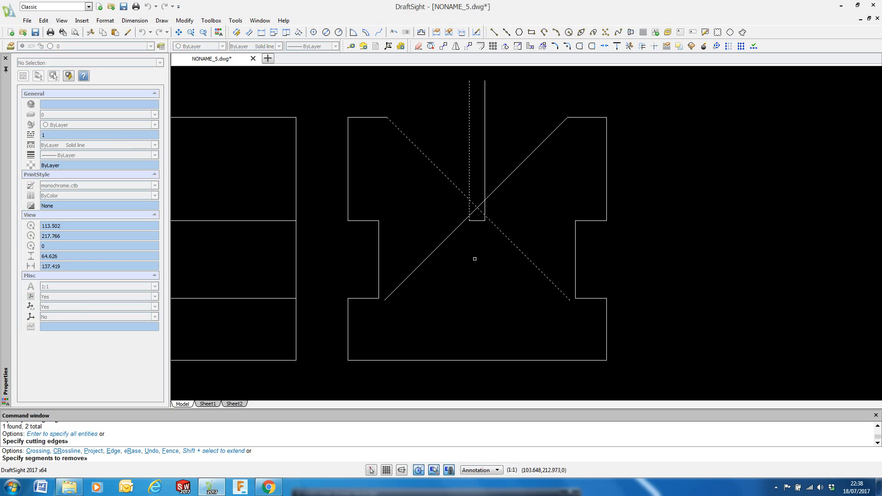
{"action": "left_click", "coordinate": [469, 175]}
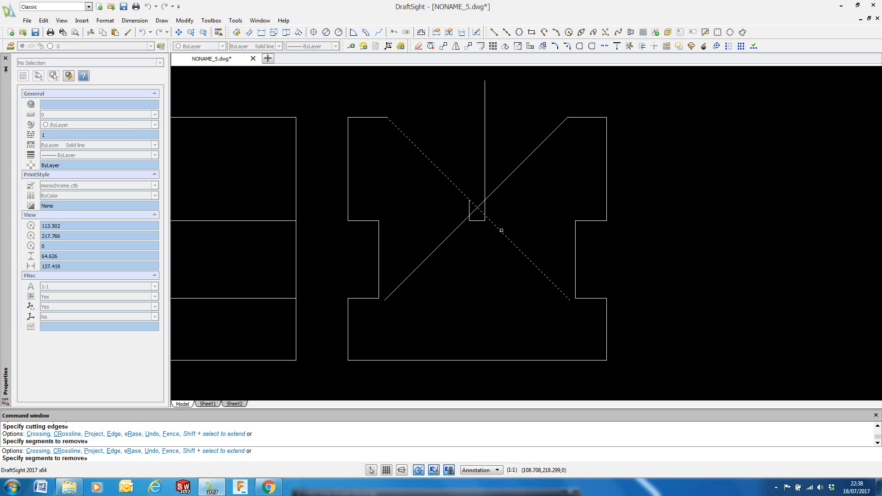
{"action": "left_click", "coordinate": [500, 230]}
{"action": "key", "text": "Return"}
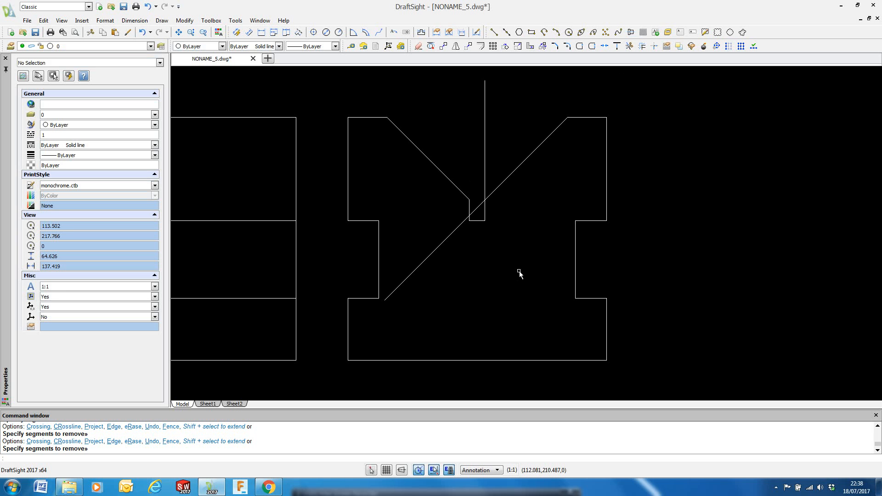
Trim the slot's right side above the 225° diagonal and the diagonal beyond that side, completing the V-groove
{"action": "key", "text": "Return"}
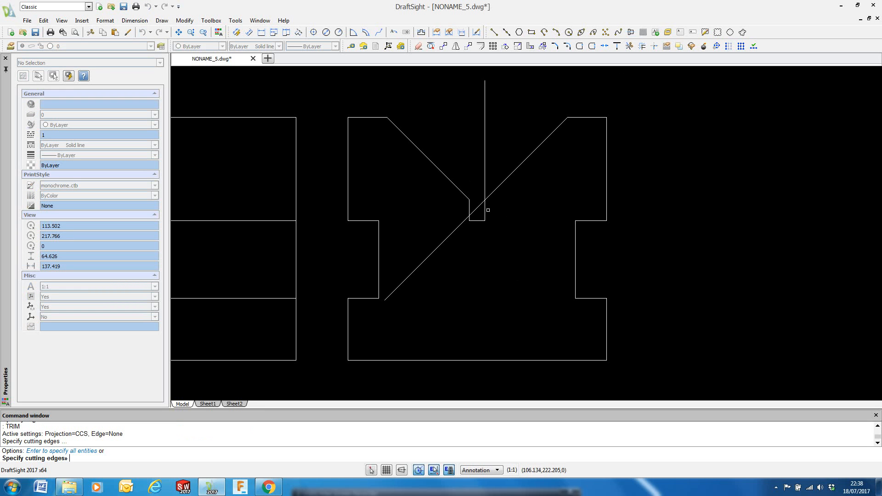
{"action": "left_click", "coordinate": [486, 203]}
{"action": "left_click", "coordinate": [480, 204]}
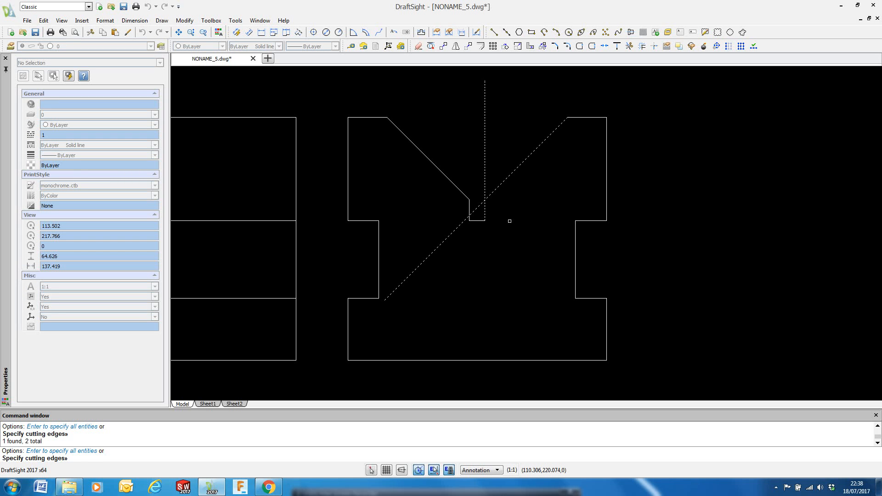
{"action": "key", "text": "Return"}
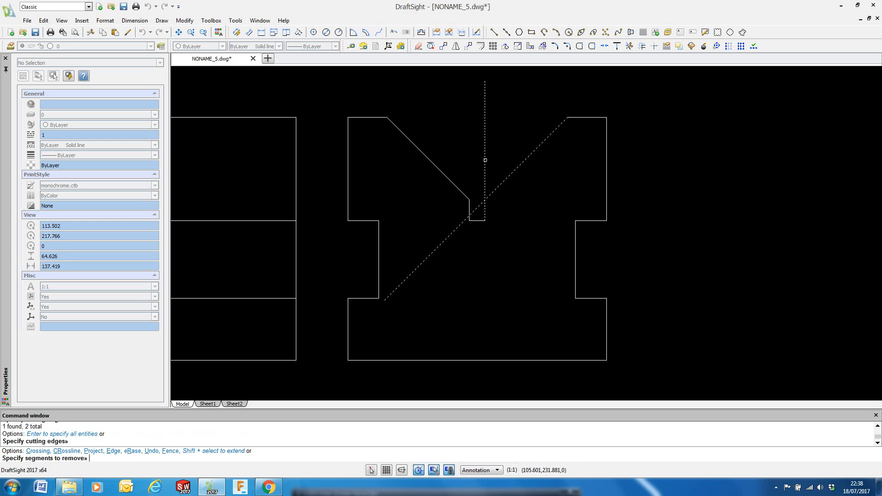
{"action": "left_click", "coordinate": [485, 161]}
{"action": "left_click", "coordinate": [455, 229]}
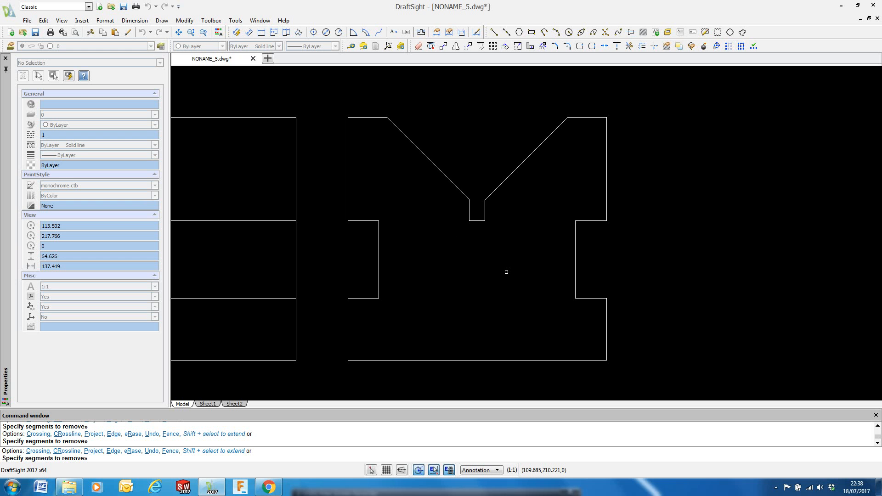
{"action": "key", "text": "Return"}
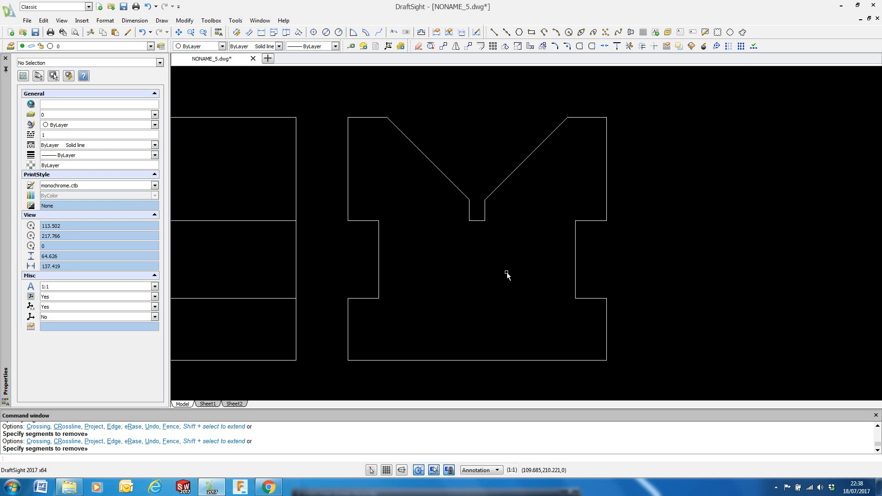
{"action": "scroll", "coordinate": [513, 275], "scroll_direction": "down", "scroll_amount": 2}
{"action": "middle_click_drag", "start_coordinate": [506, 287], "coordinate": [567, 205]}
{"action": "key", "text": "Escape"}
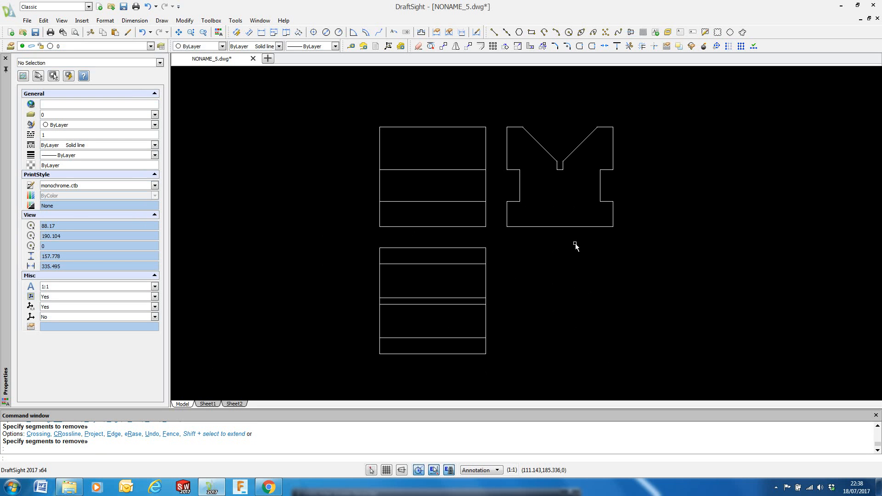